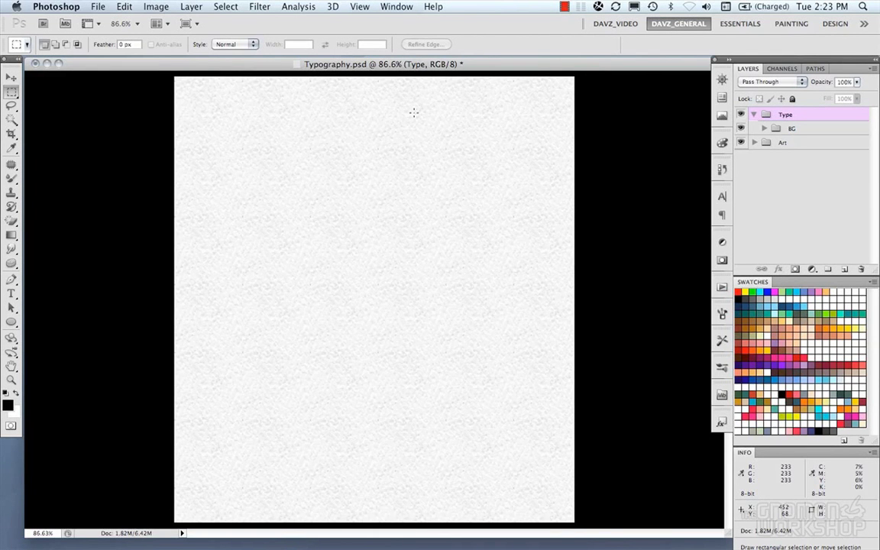
Step: Pick the Horizontal Type Tool, type a trial word 'TYPE' on the page, then discard it
key(t)
click(10, 297)
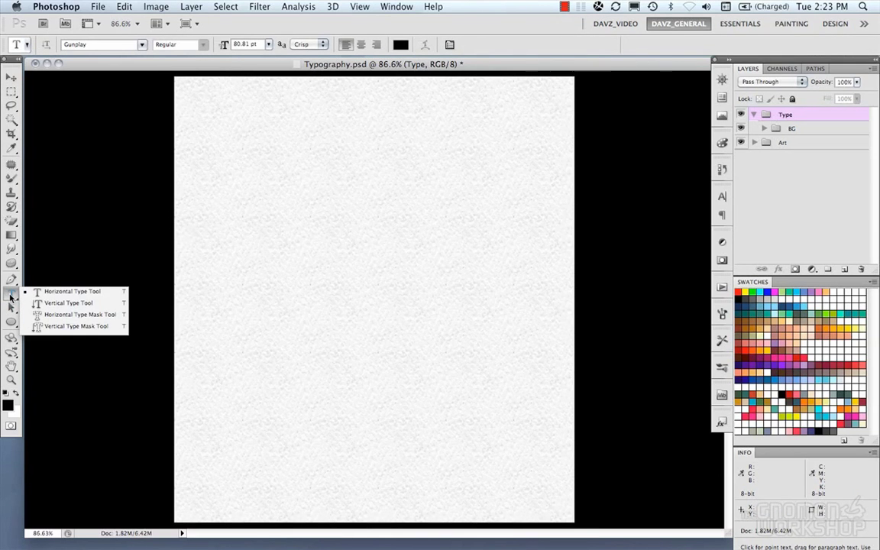
click(9, 297)
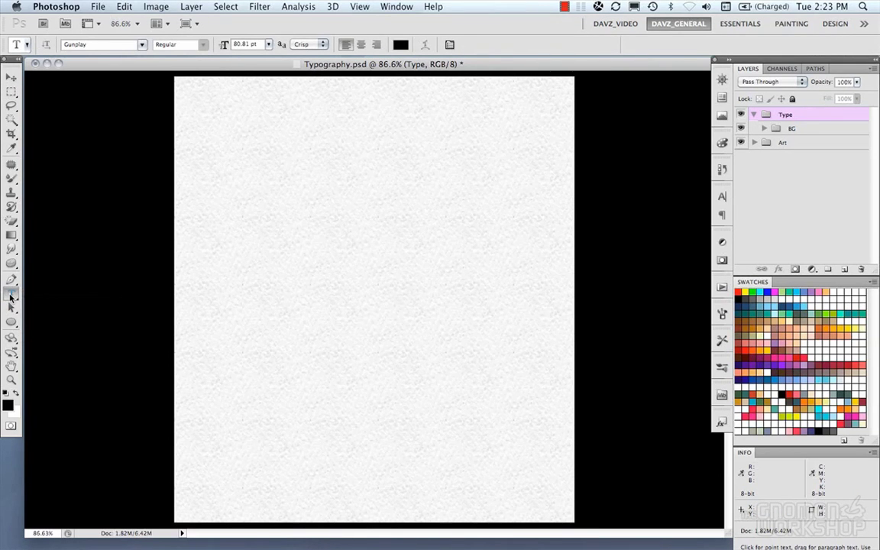
click(206, 133)
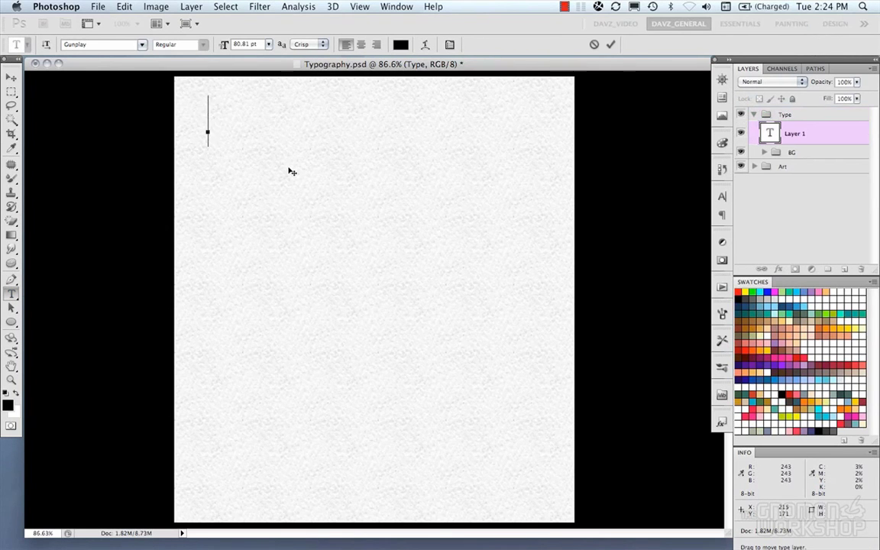
text(TYPE)
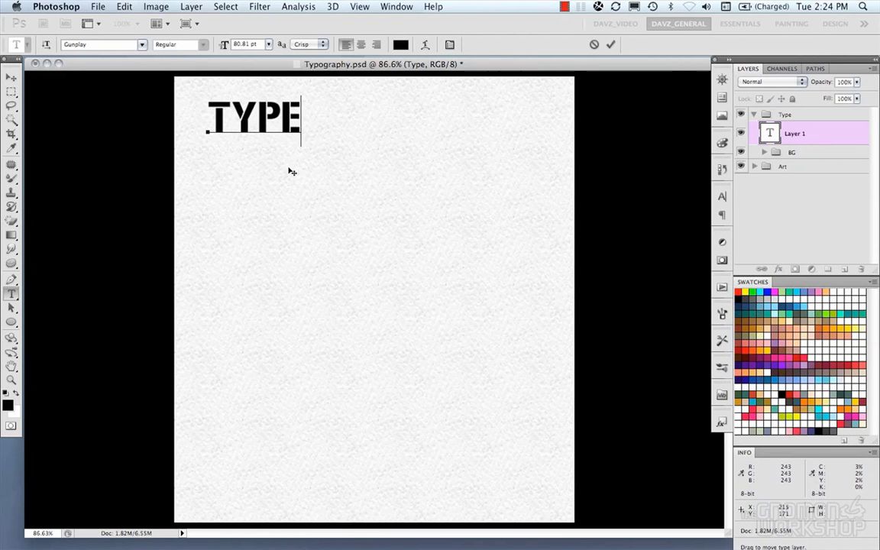
key(Escape)
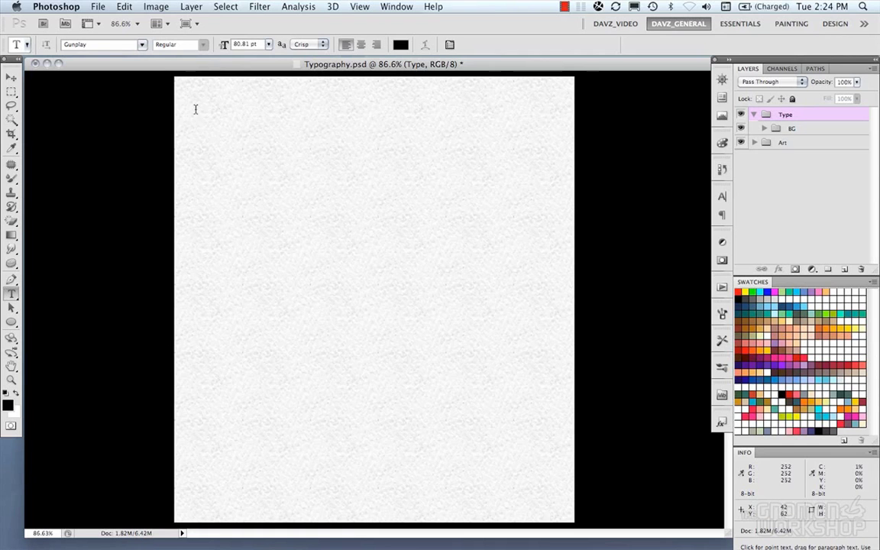
Step: Draw a paragraph text box across the page top and commit the text 'TYPE TOOL'
drag(199, 108, 548, 213)
text(TYPE TOOL)
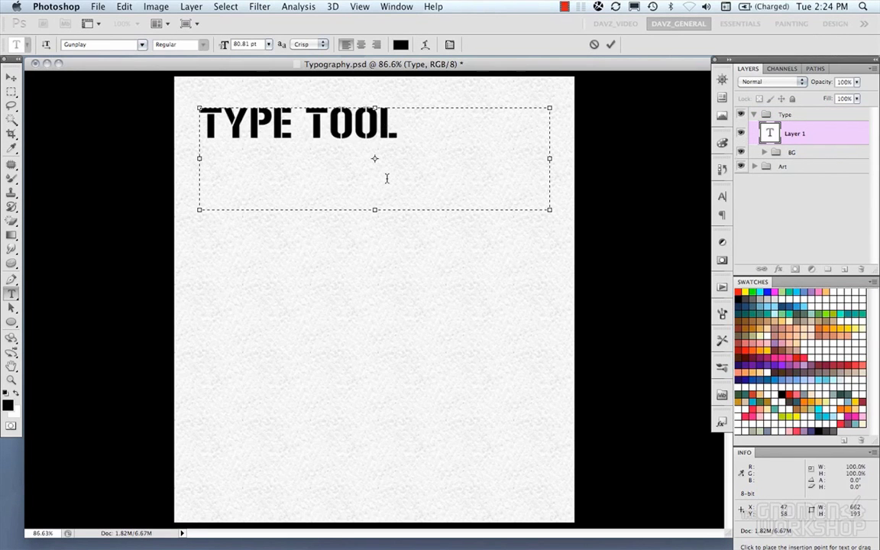
click(15, 97)
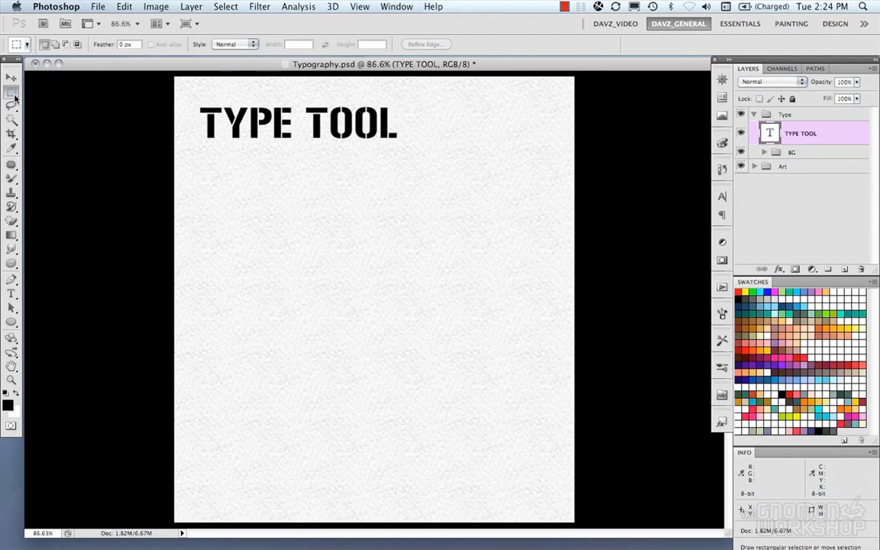
Step: Toggle the TYPE TOOL layer's visibility and apply a grunge preset from the Styles panel
click(740, 134)
click(740, 134)
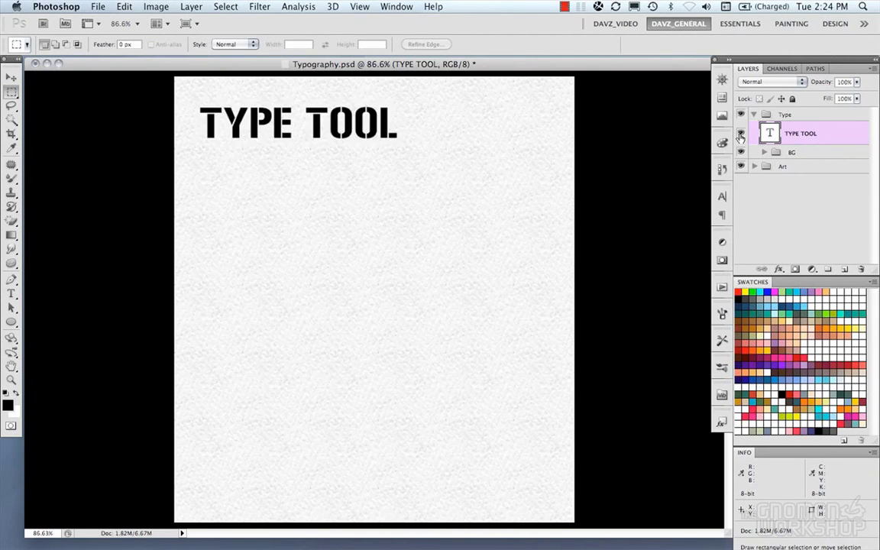
click(723, 424)
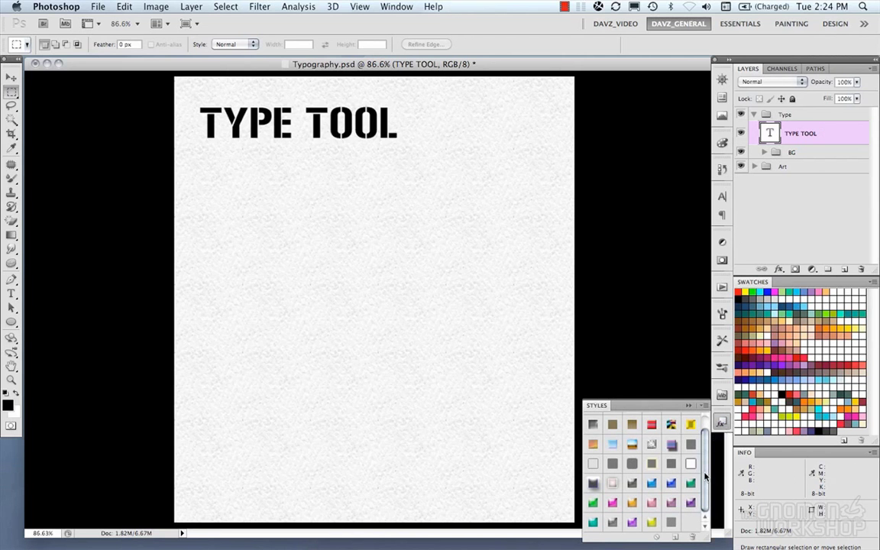
click(670, 522)
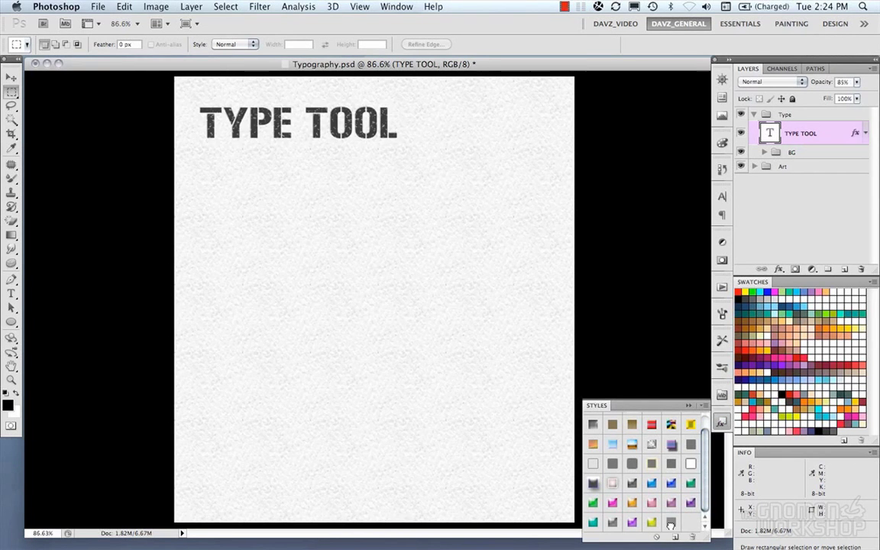
click(719, 425)
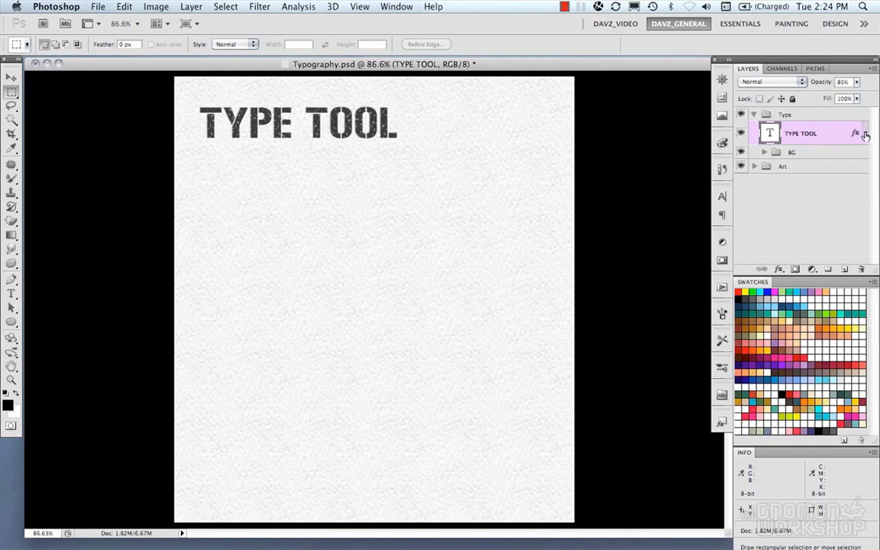
double_click(768, 134)
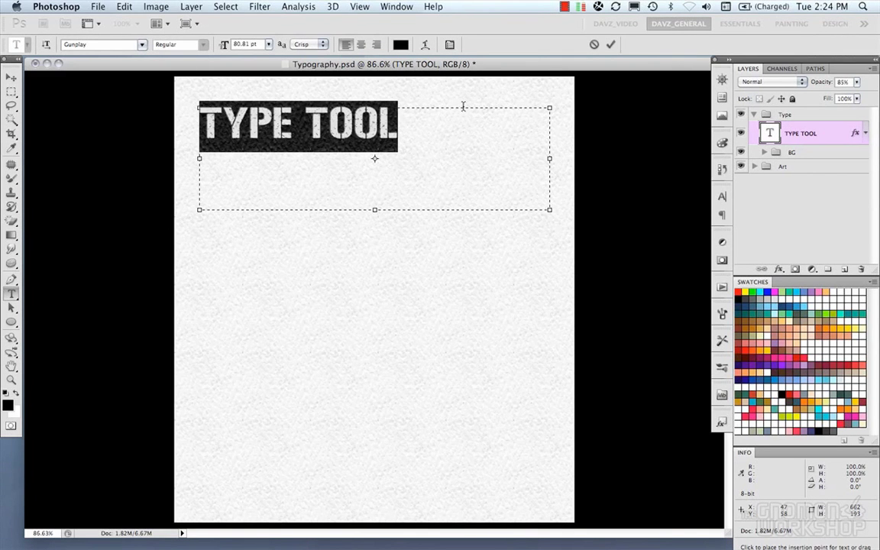
click(450, 44)
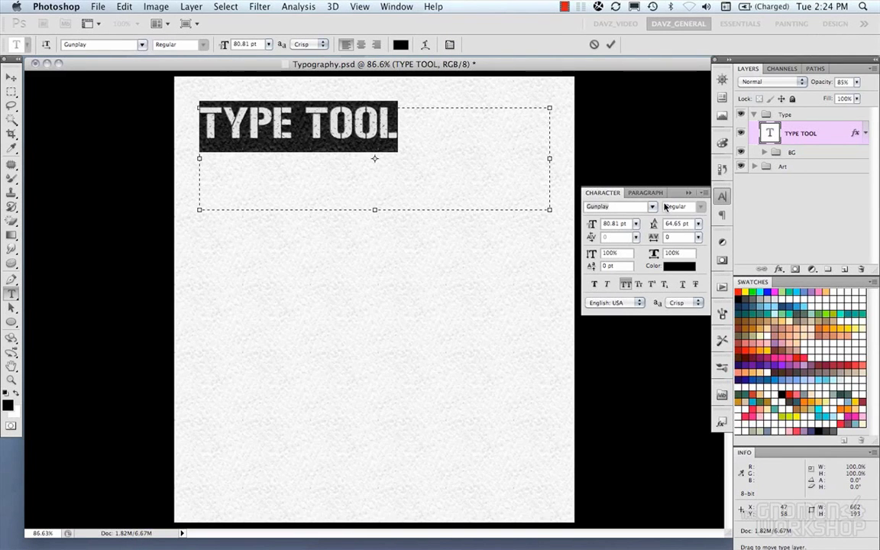
click(720, 196)
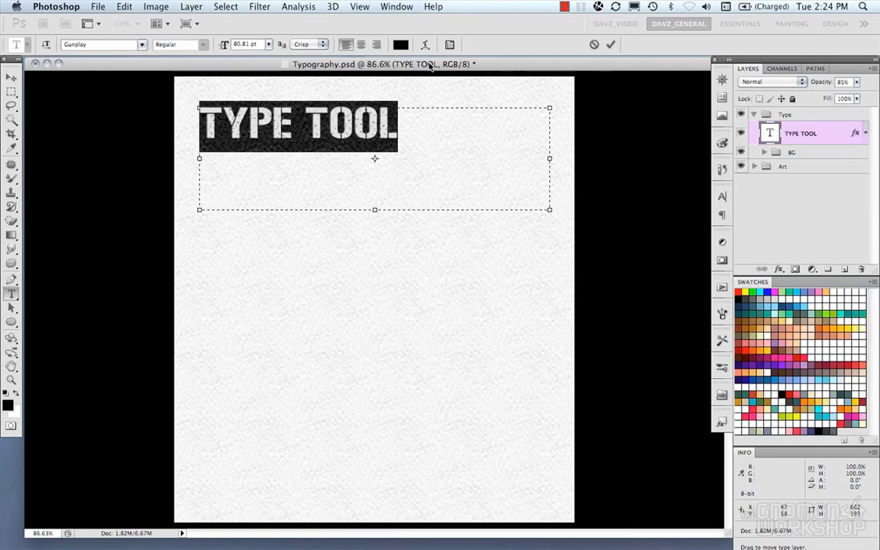
click(403, 7)
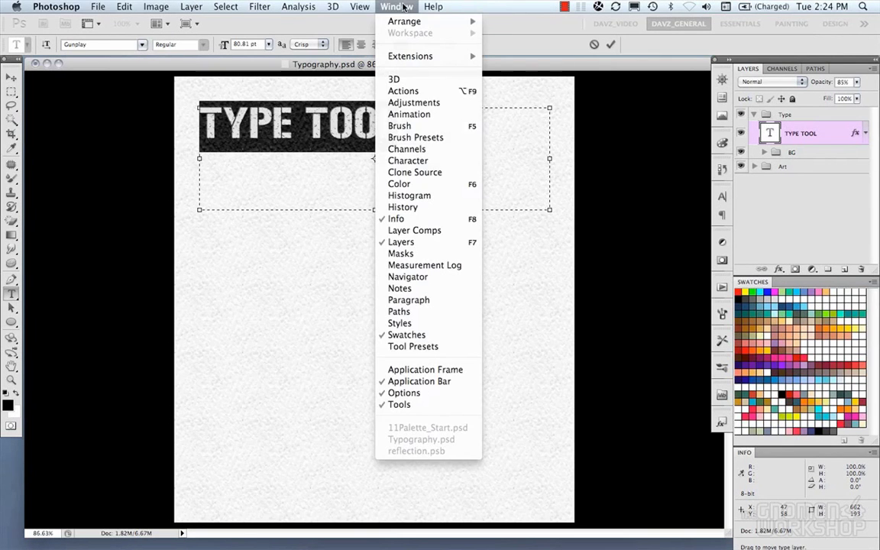
click(407, 160)
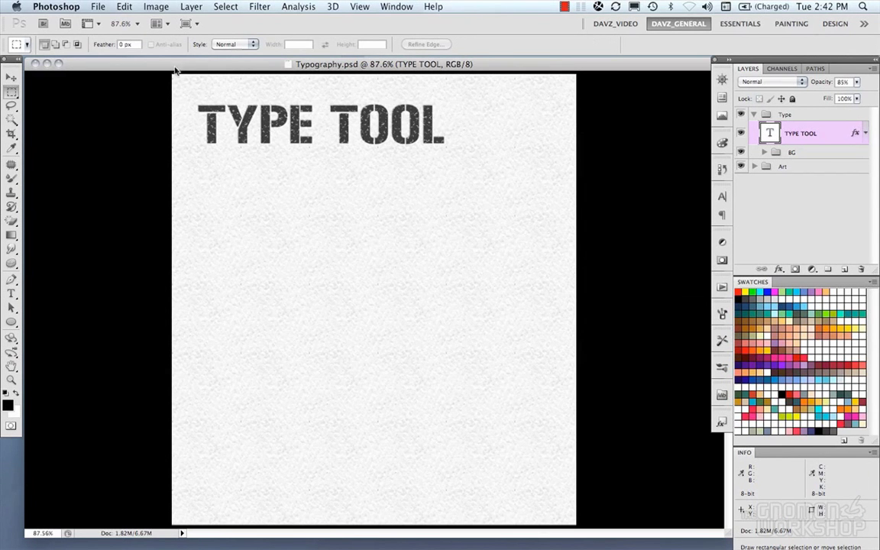
Step: Crop the document to the selected top strip around the text with Image > Crop
drag(166, 75, 662, 245)
click(155, 6)
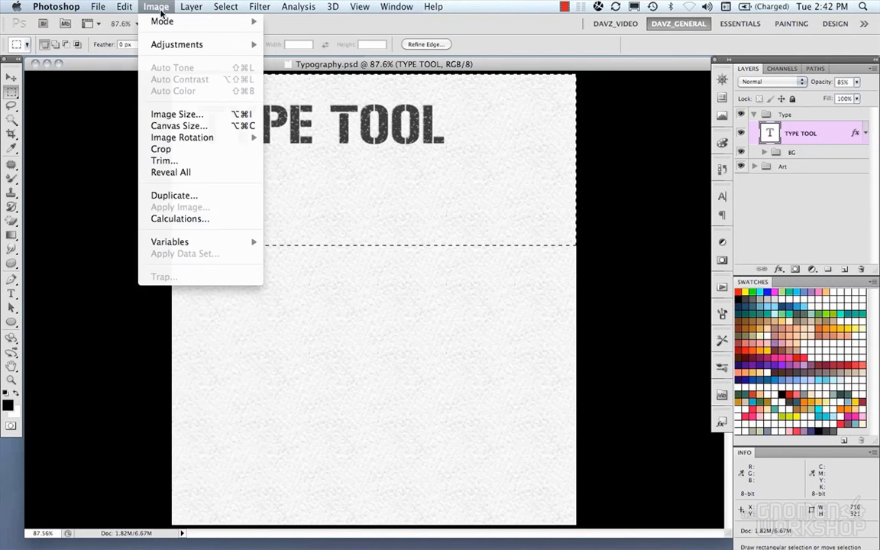
click(181, 151)
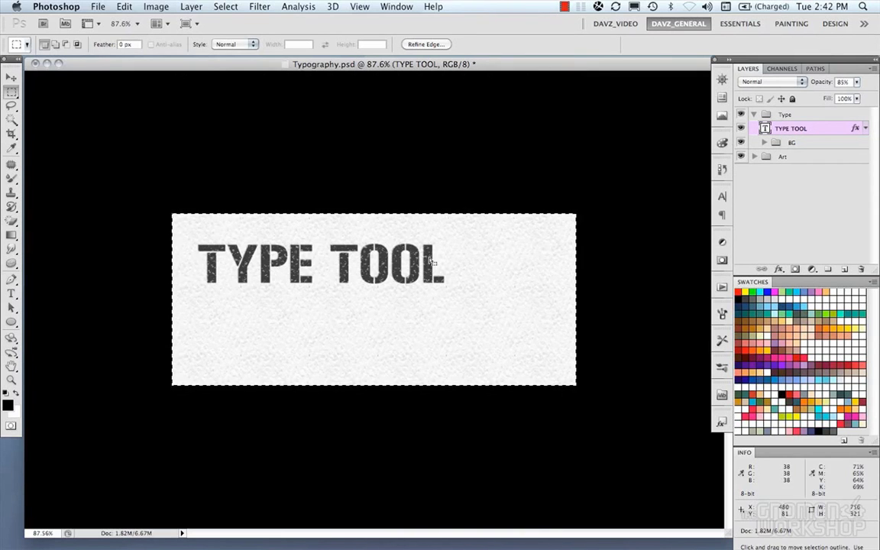
Step: Zoom in on the cropped strip and clear the selection
double_click(765, 129)
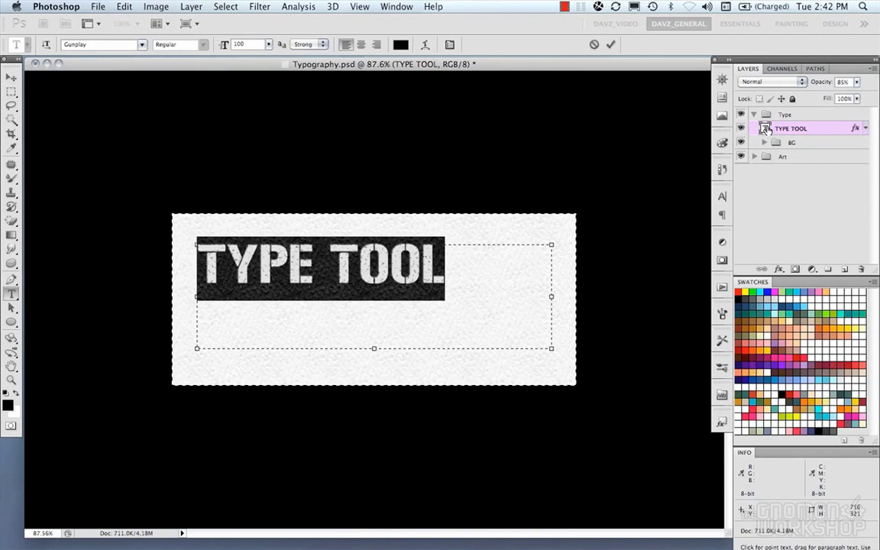
key(Escape)
key(m)
key(ctrl+plus)
scroll(644, 227, up, 3)
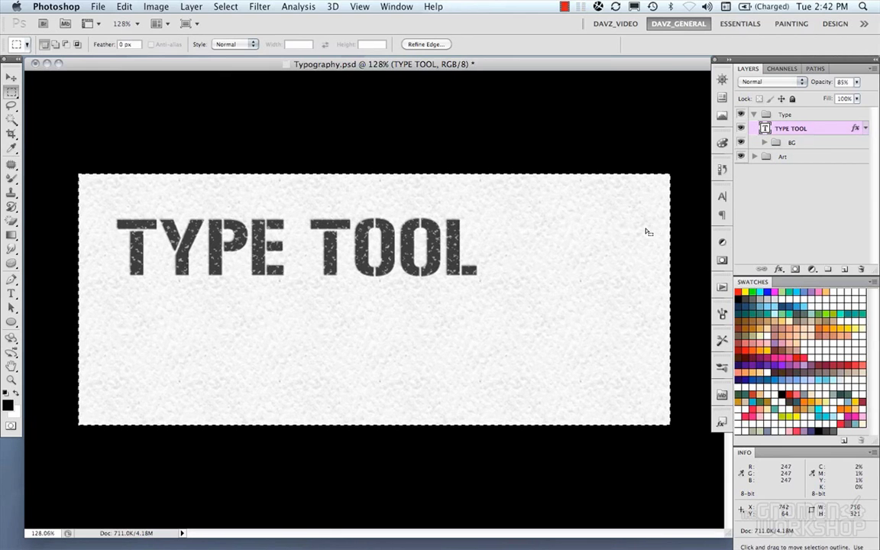
key(ctrl+d)
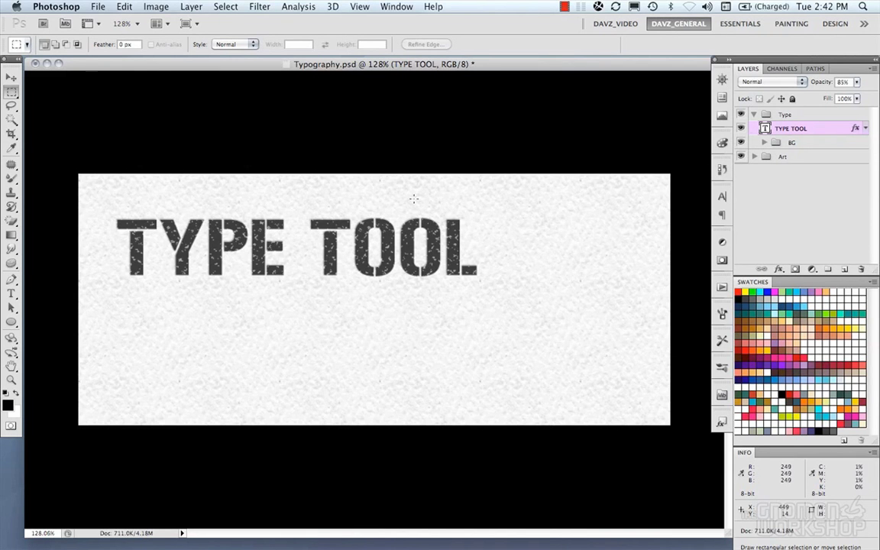
Step: After a quick vertical-orientation trial, select all the TYPE TOOL text and set its size to 50 pt
double_click(764, 129)
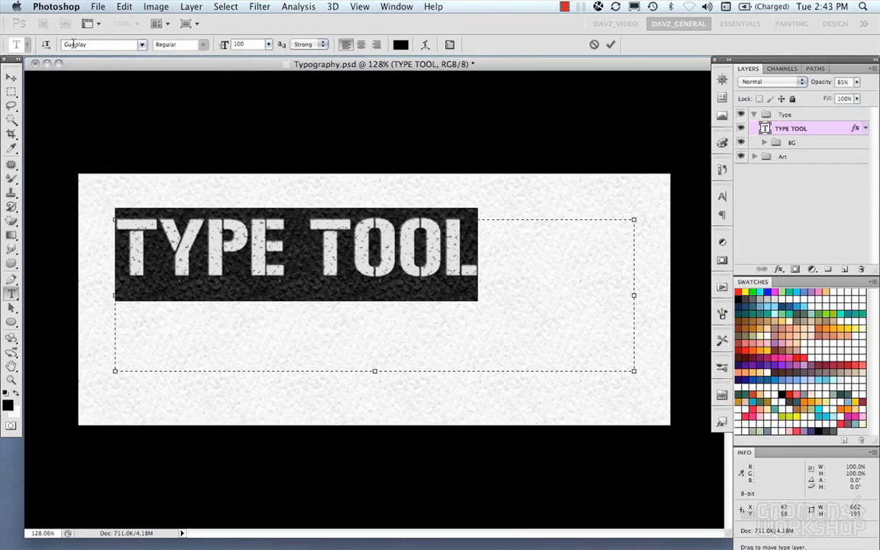
click(47, 45)
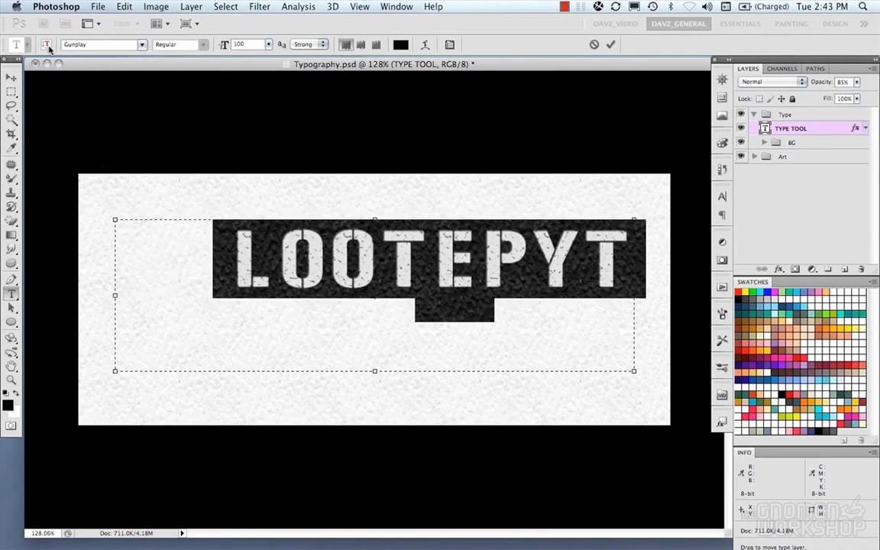
click(47, 46)
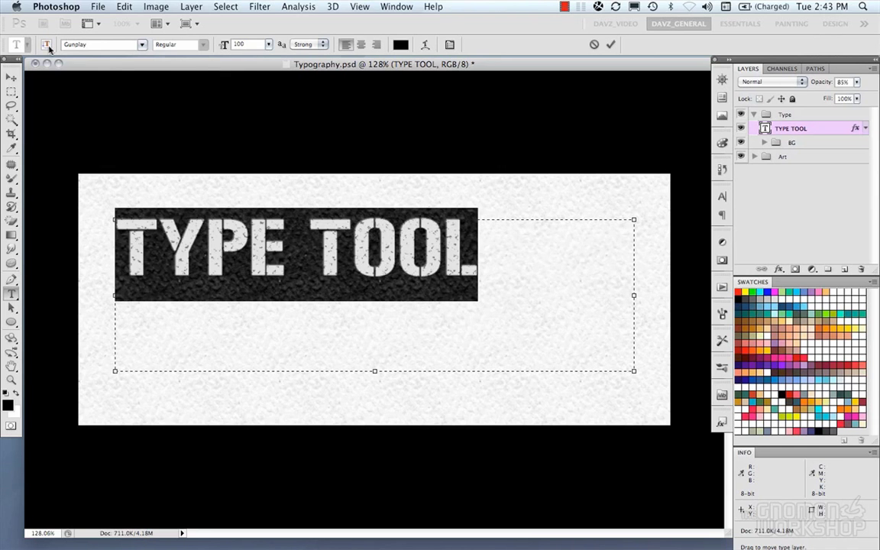
click(479, 258)
drag(480, 258, 48, 222)
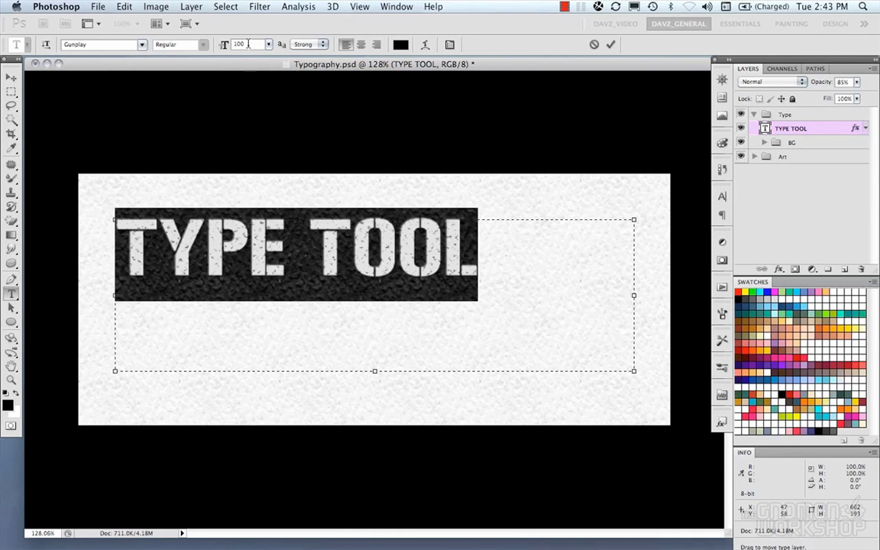
text(50)
key(Return)
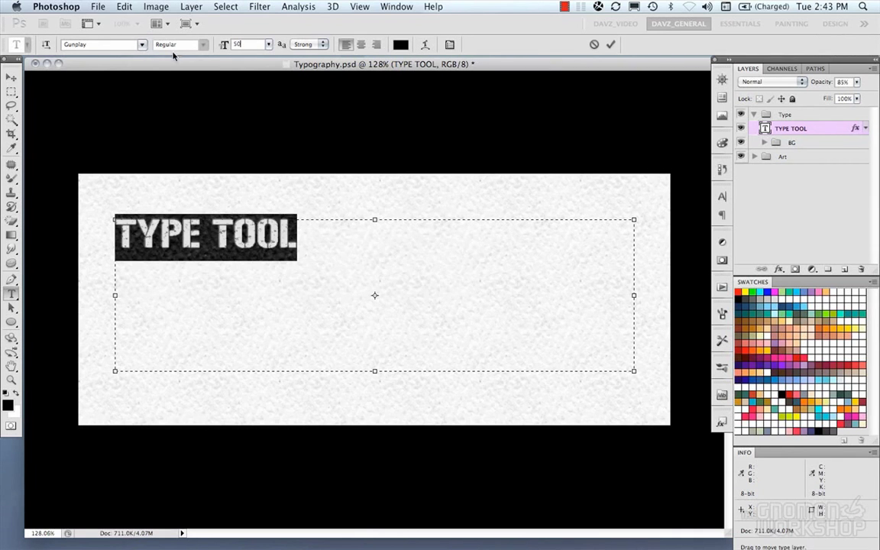
Step: Try vertical text with centre, bottom and top alignment, then return it to horizontal
click(46, 45)
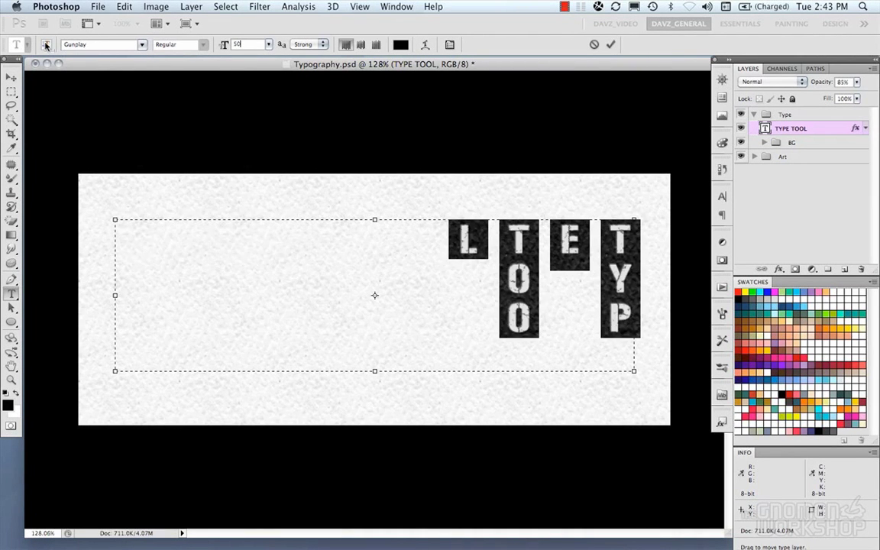
click(46, 45)
click(45, 45)
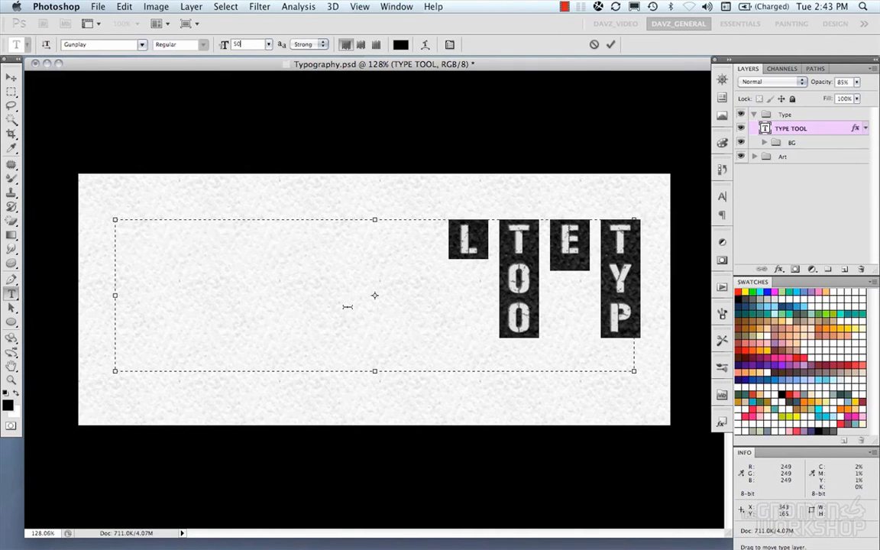
click(362, 44)
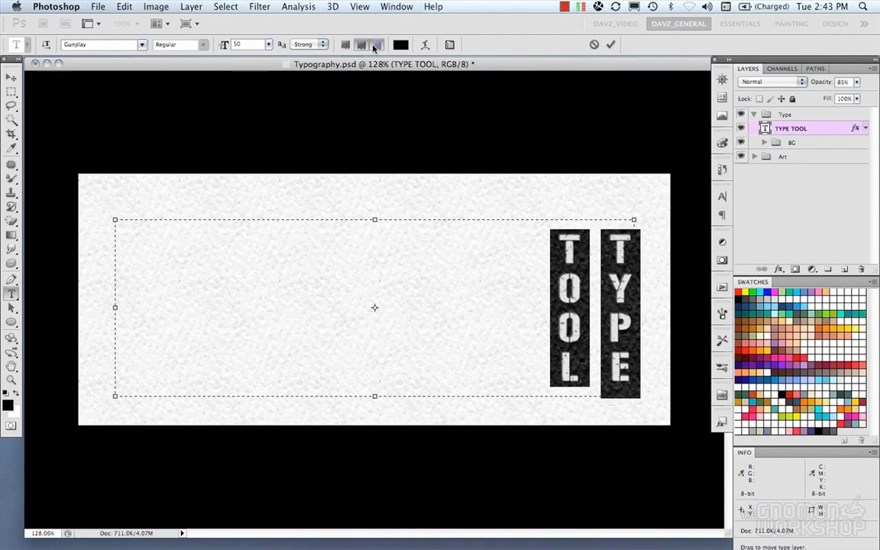
click(375, 44)
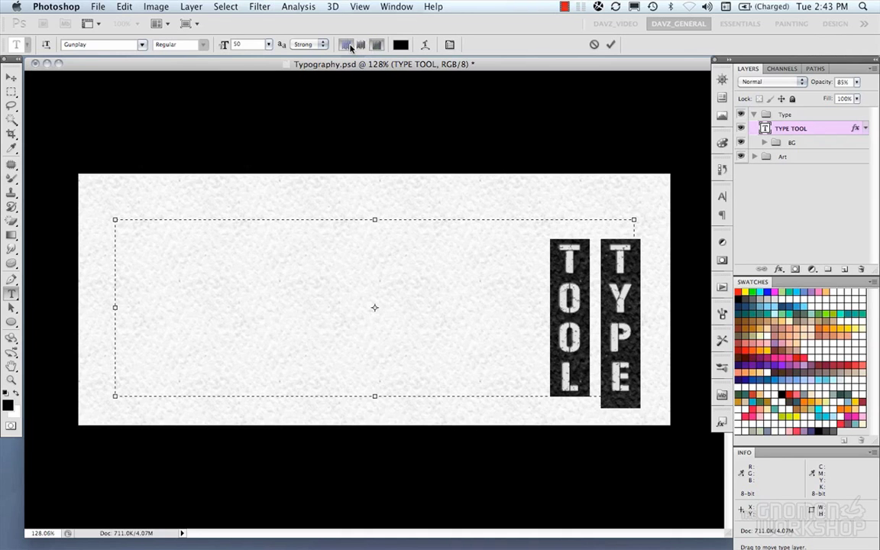
click(347, 44)
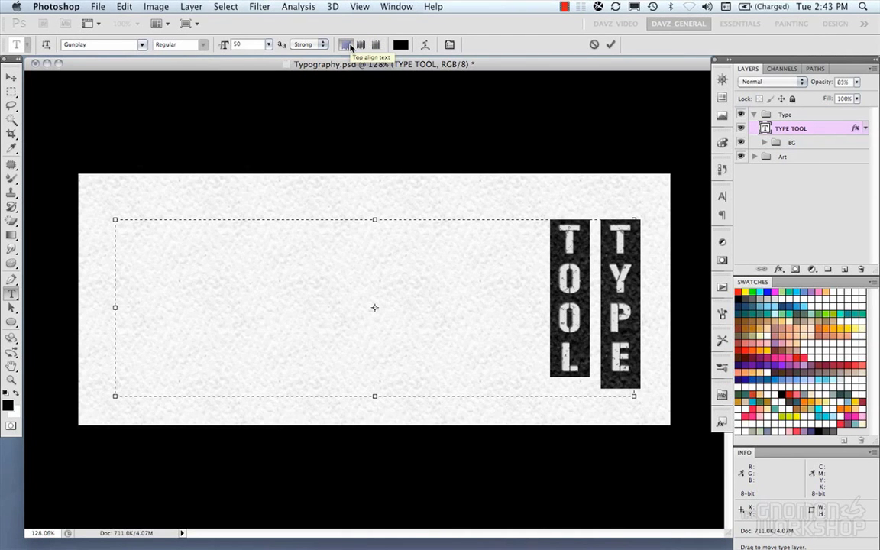
click(46, 45)
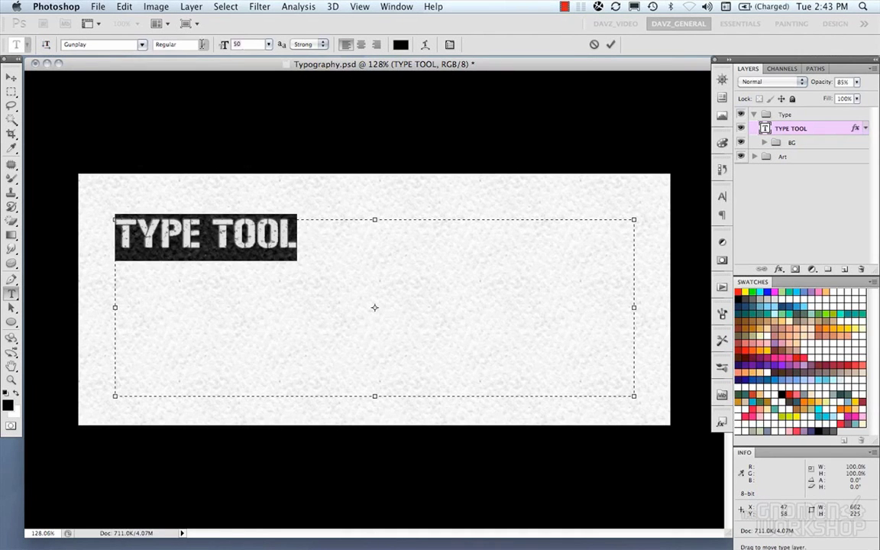
text(120)
key(Return)
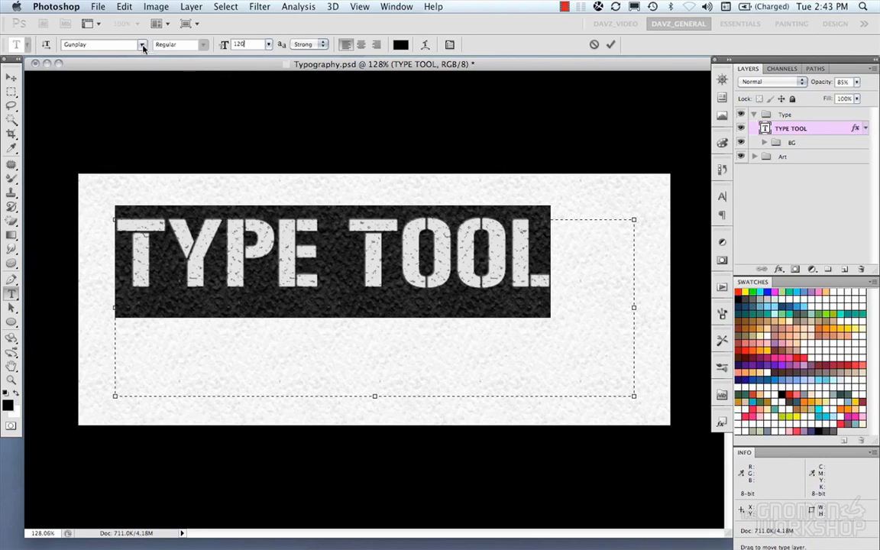
click(141, 46)
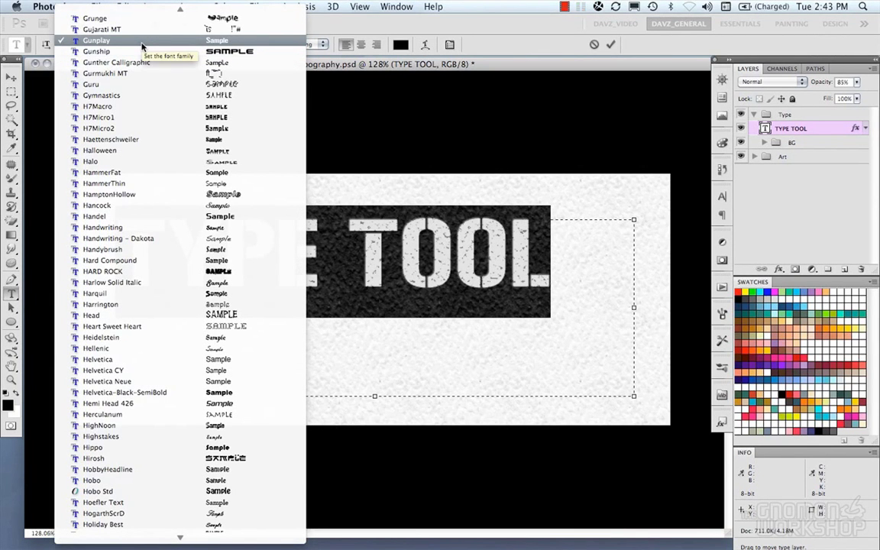
click(141, 42)
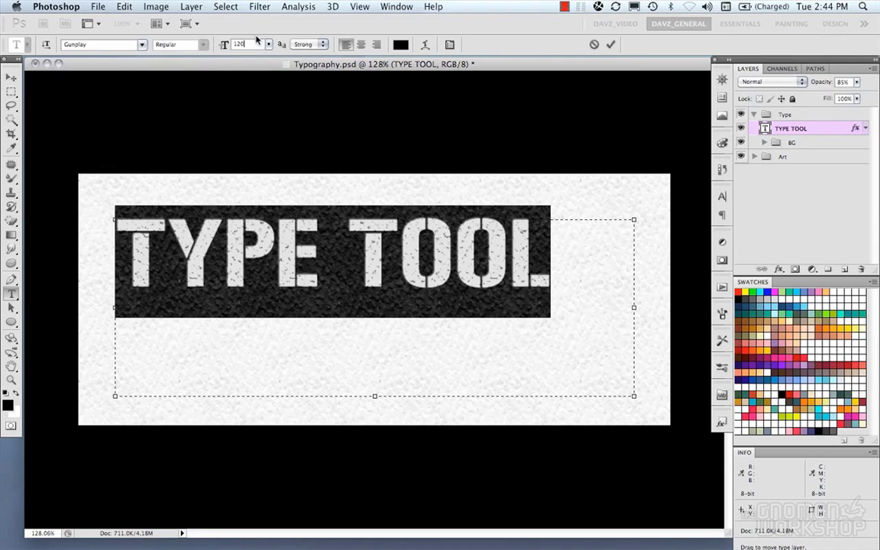
Step: Turn the text's anti-aliasing off by choosing None
click(314, 45)
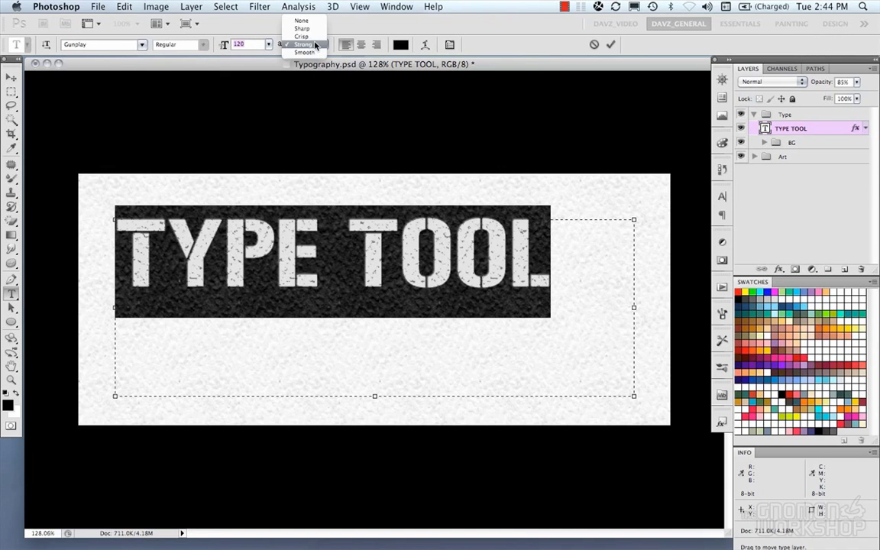
click(315, 45)
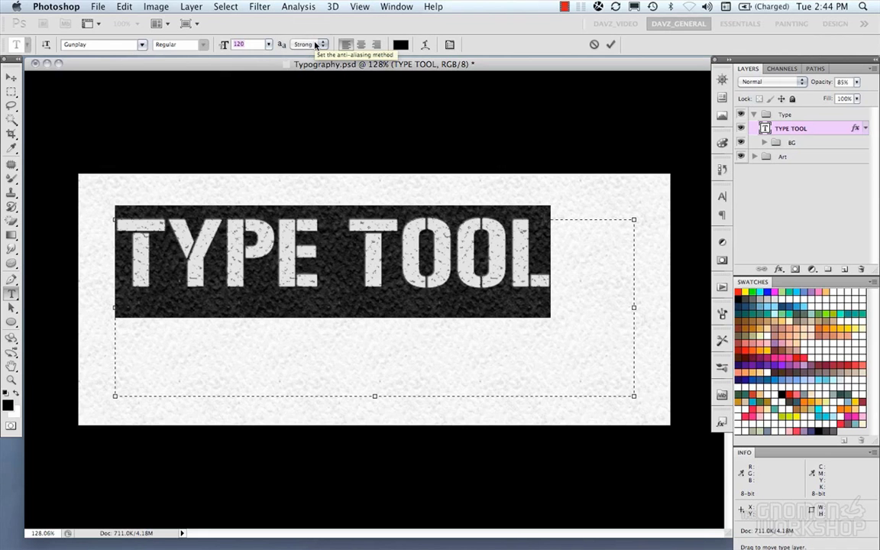
click(315, 45)
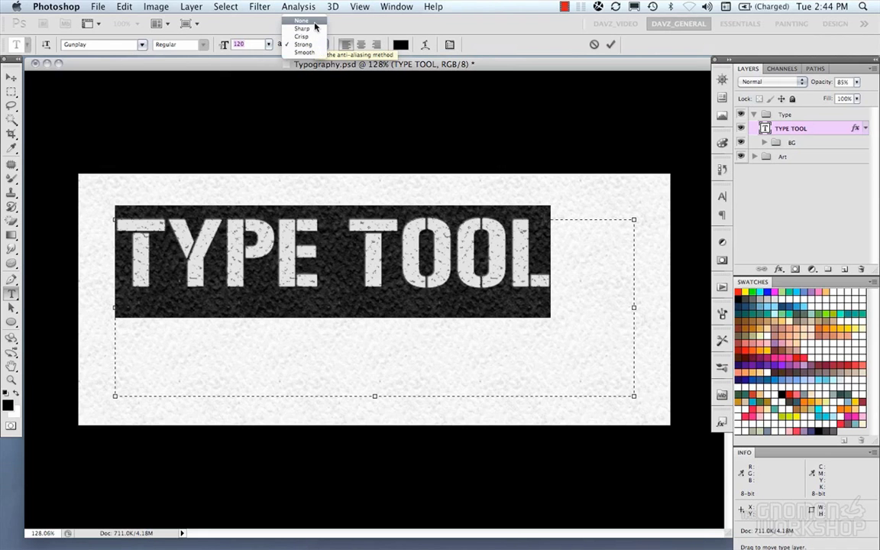
click(314, 23)
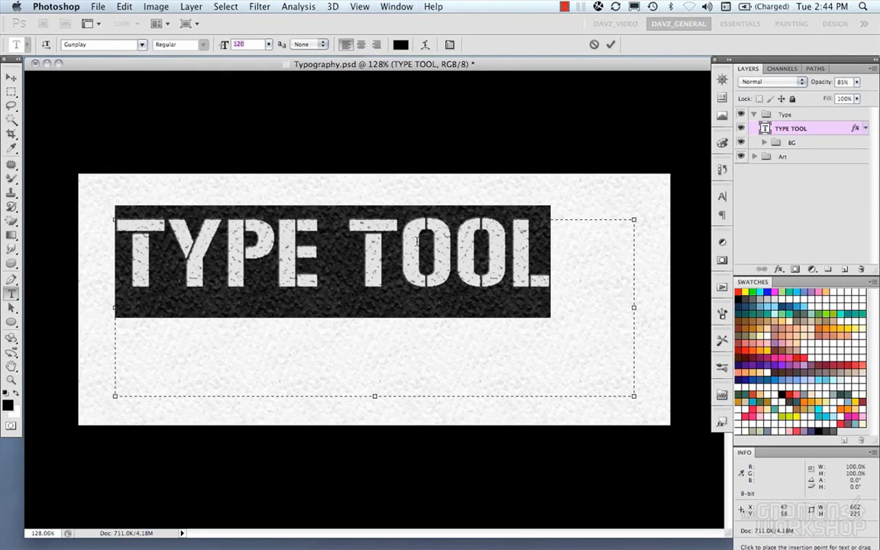
scroll(408, 239, up, 5)
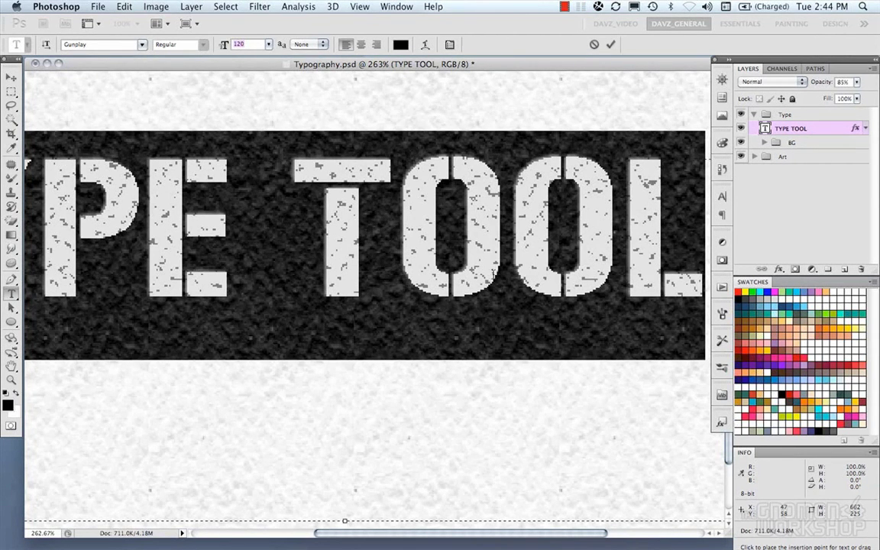
Step: Cycle anti-aliasing through Sharp, Crisp, Strong and Smooth, finishing on Crisp
click(295, 44)
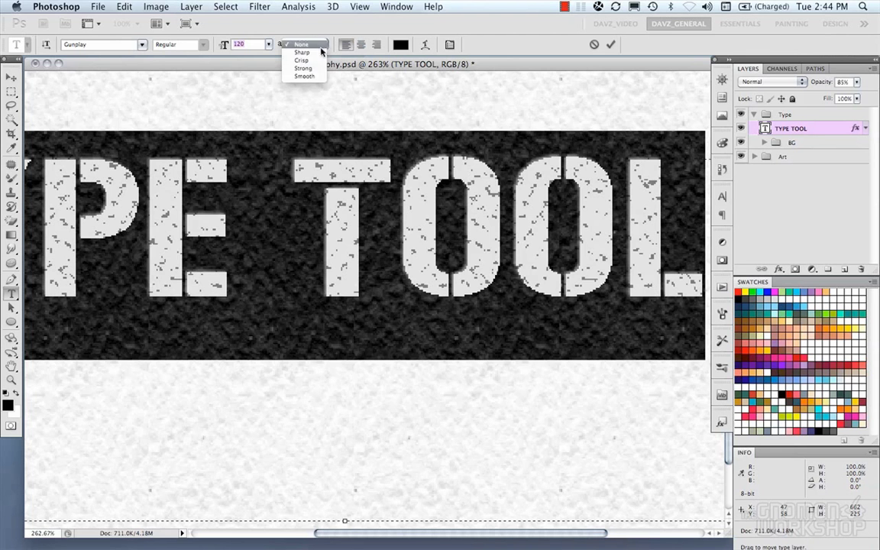
click(322, 52)
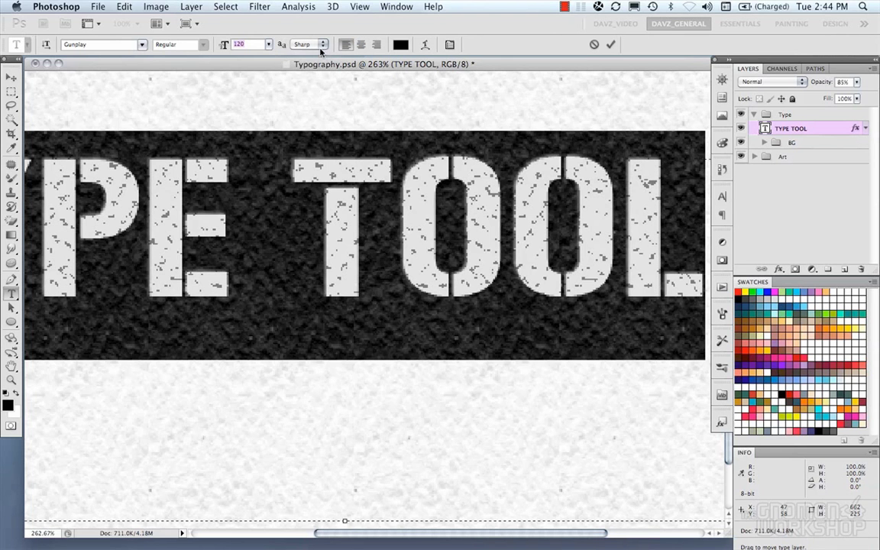
click(321, 49)
click(320, 53)
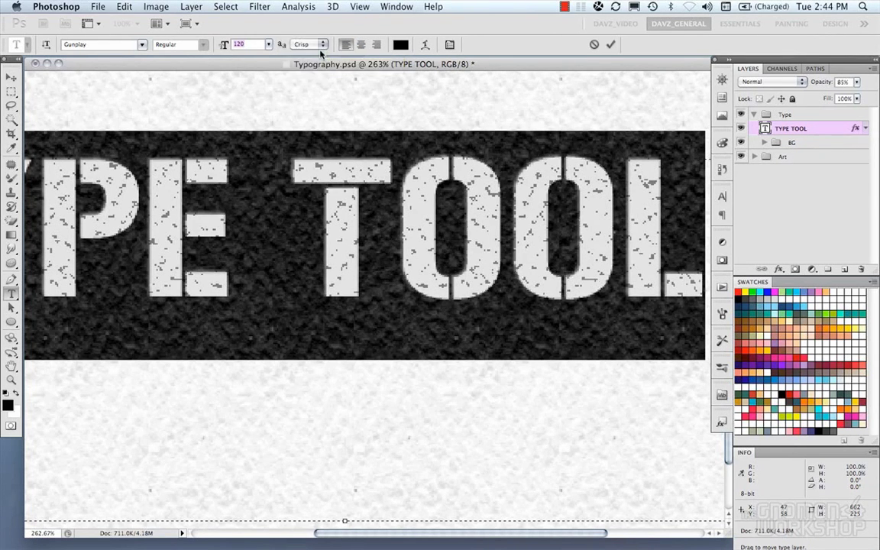
click(320, 48)
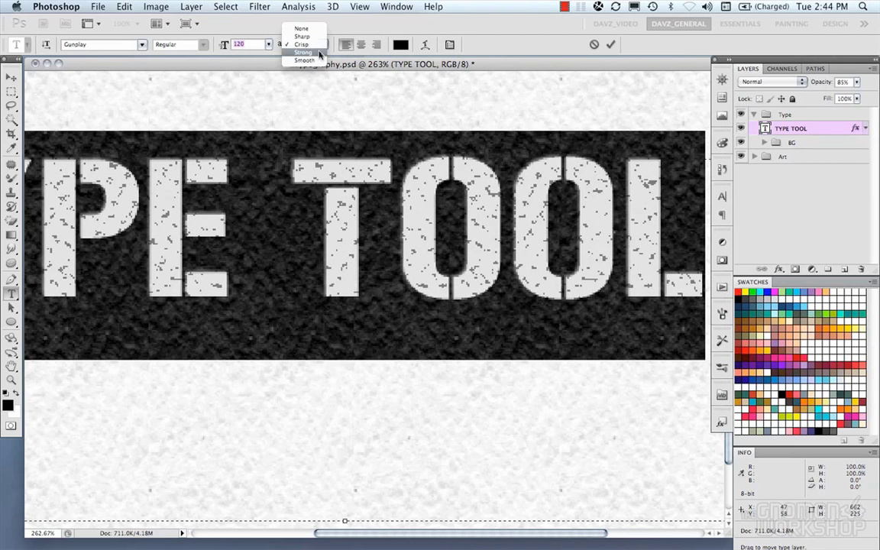
click(321, 53)
click(321, 47)
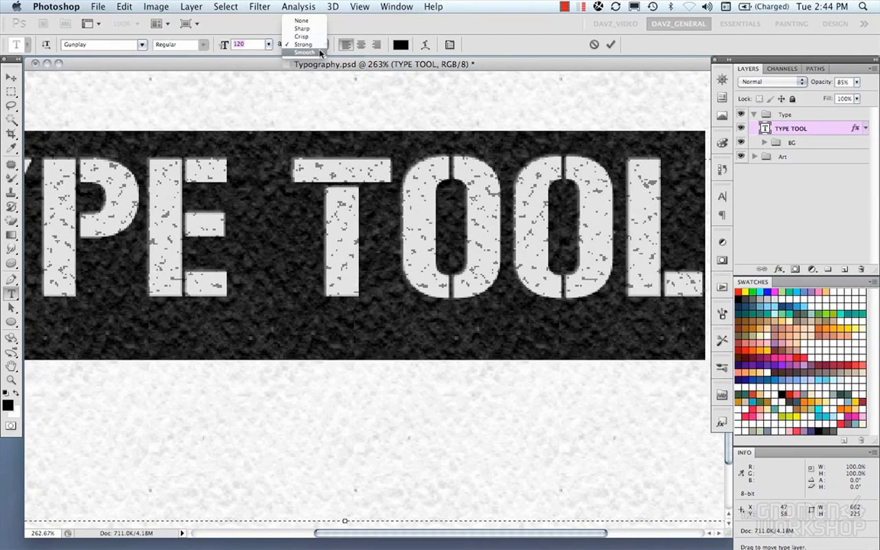
click(321, 52)
click(321, 47)
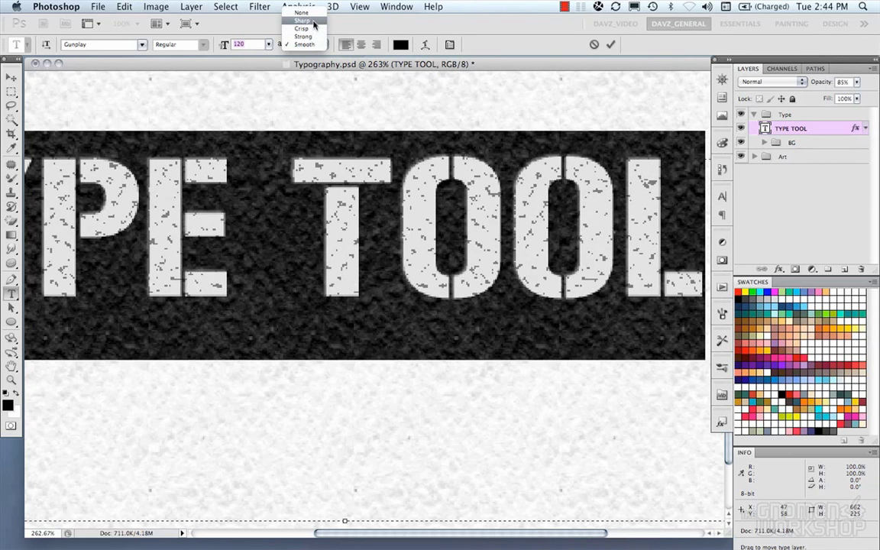
click(303, 29)
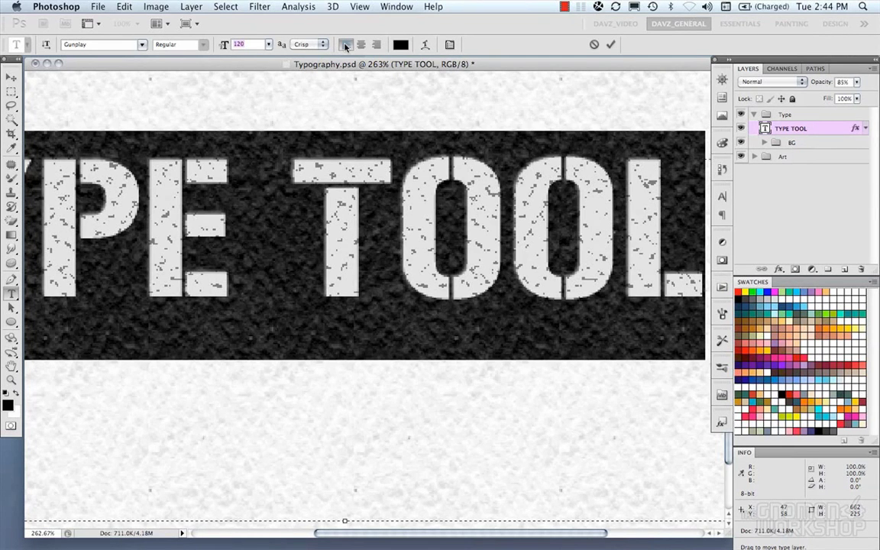
Step: Try centre, right and left alignment, leaving the TYPE TOOL text left-aligned
scroll(407, 258, down, 5)
scroll(407, 258, up, 2)
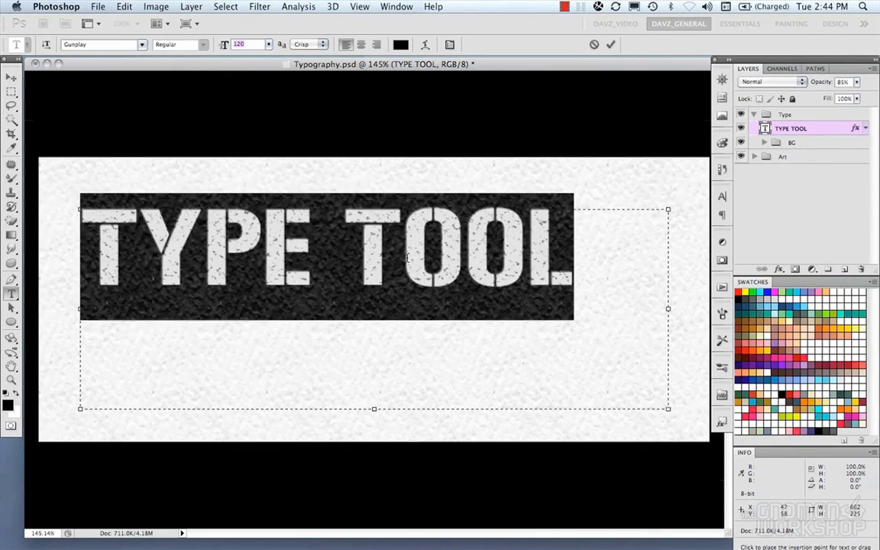
click(357, 47)
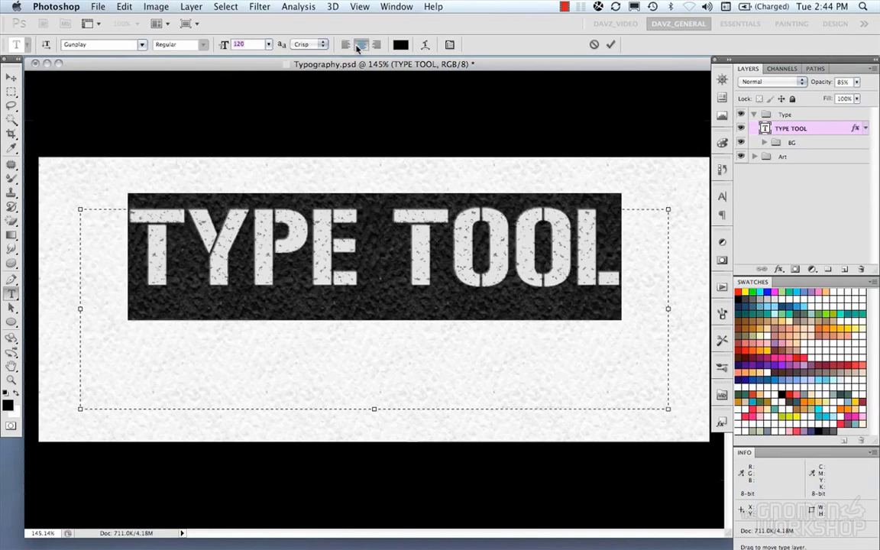
click(376, 45)
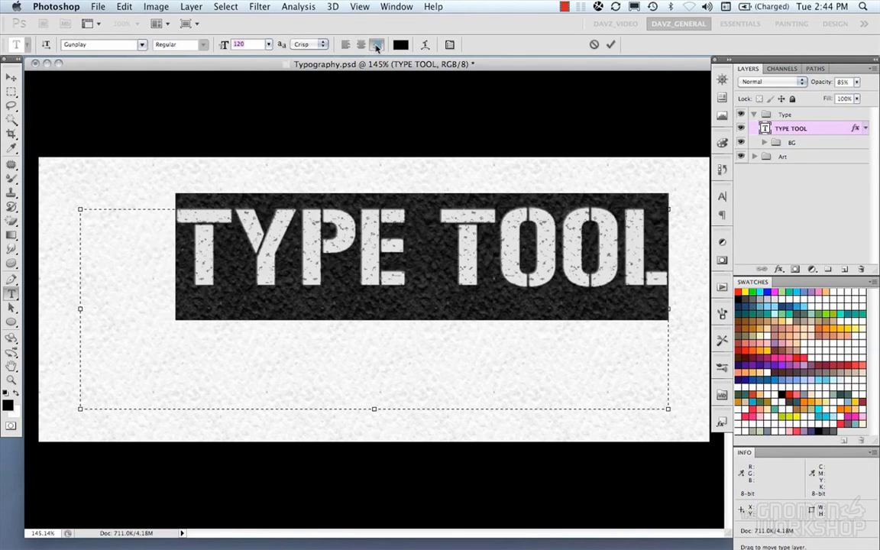
click(345, 44)
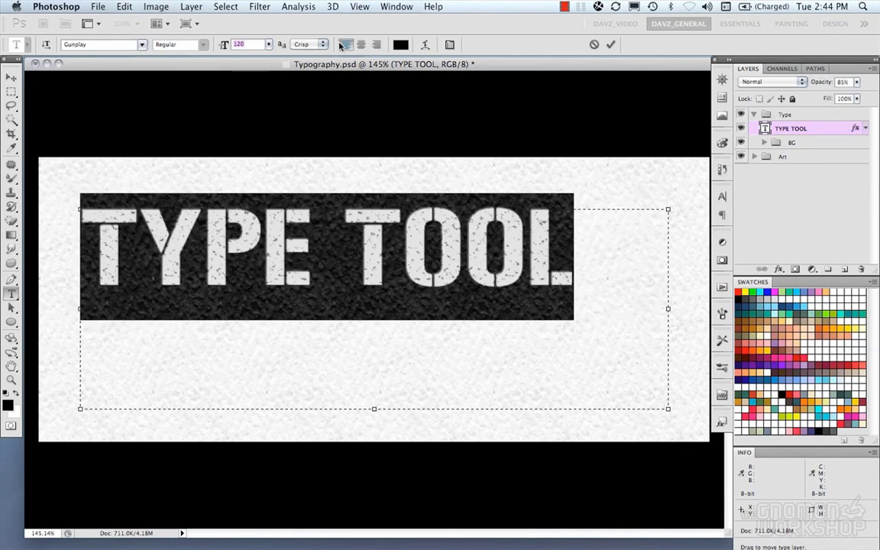
Step: Change the text colour from black to a dark slate blue in the colour picker
click(401, 45)
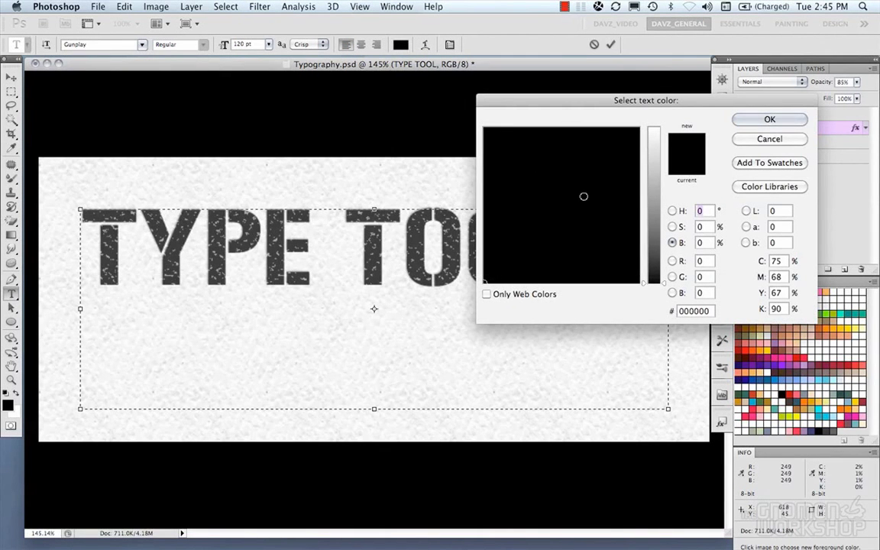
mouse_move(653, 283)
mouse_down()
mouse_move(653, 195)
mouse_move(585, 243)
mouse_up()
click(599, 177)
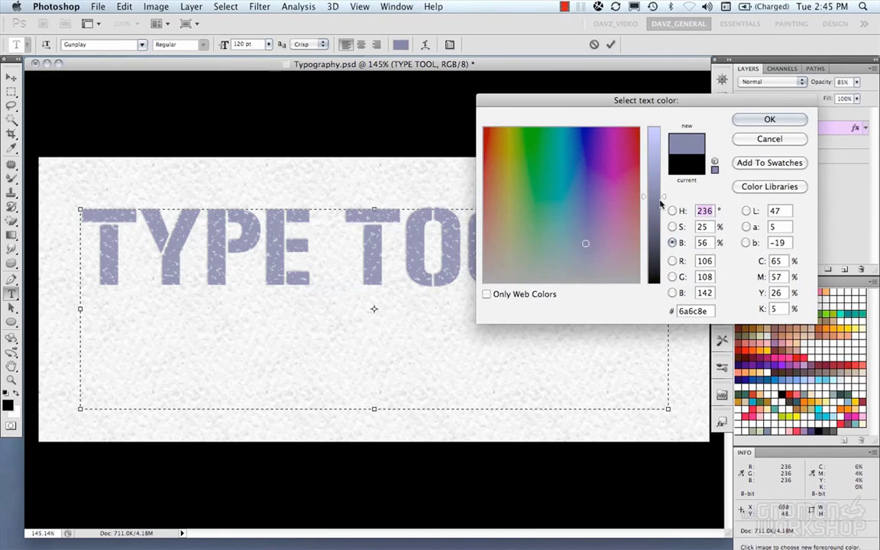
drag(662, 200, 664, 237)
click(753, 120)
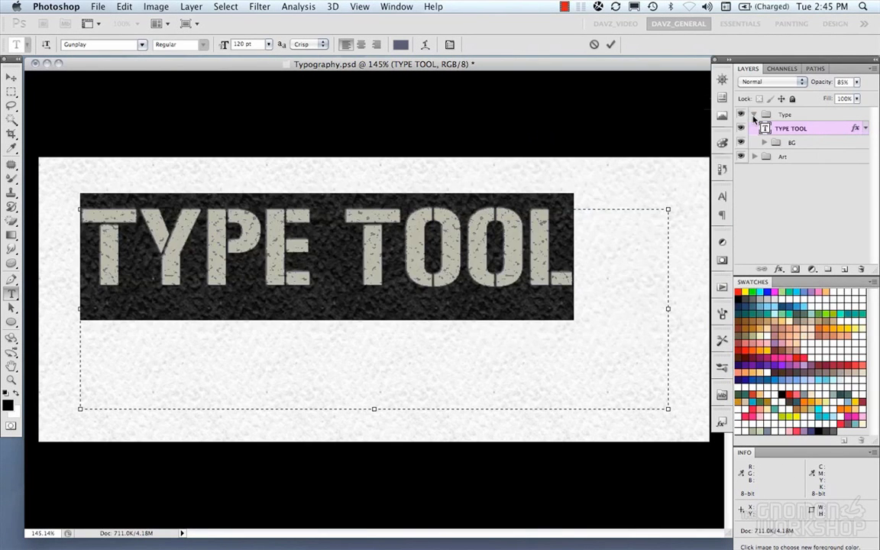
Step: In Warp Text, choose the Arc style with a +50 bend and zoom out to view it
click(425, 45)
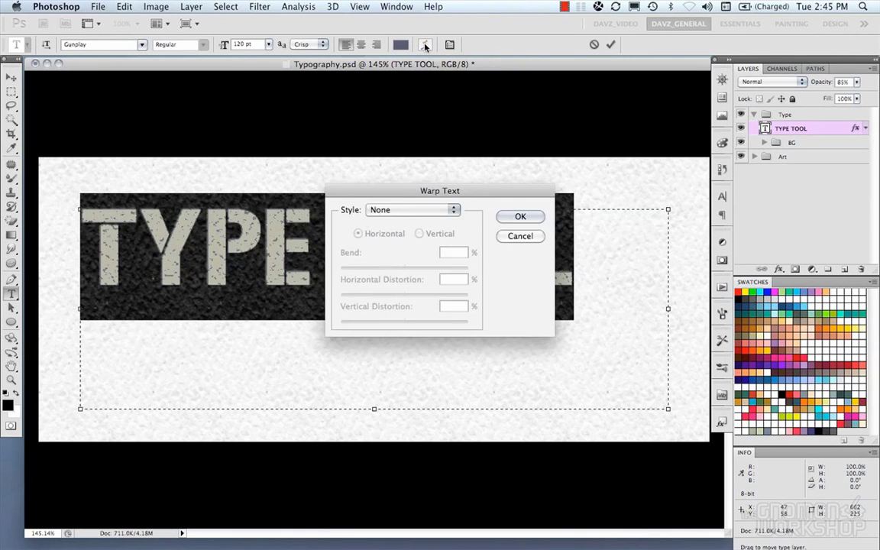
drag(477, 191, 596, 126)
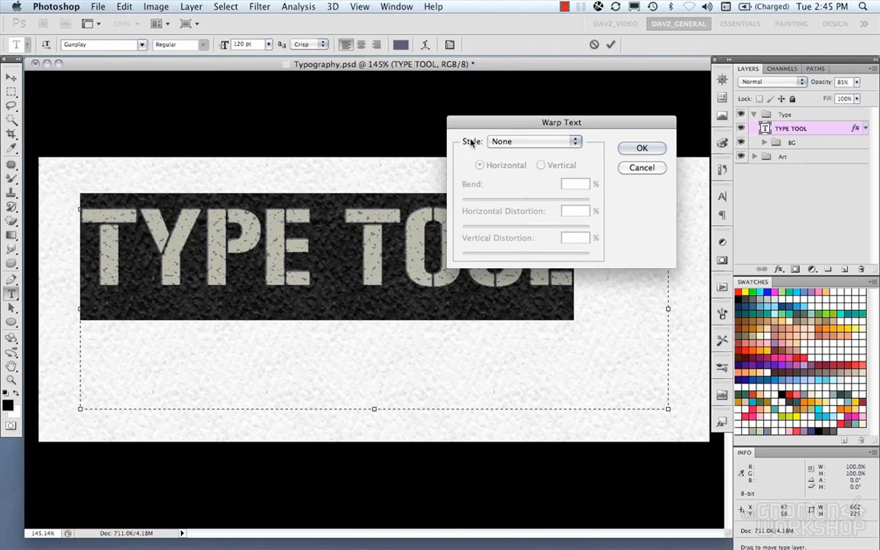
click(542, 144)
click(526, 163)
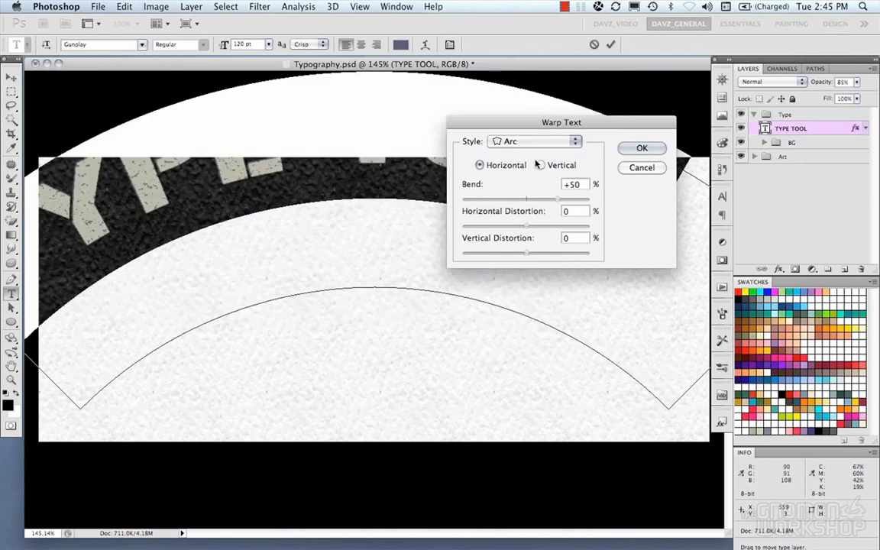
scroll(384, 257, down, 3)
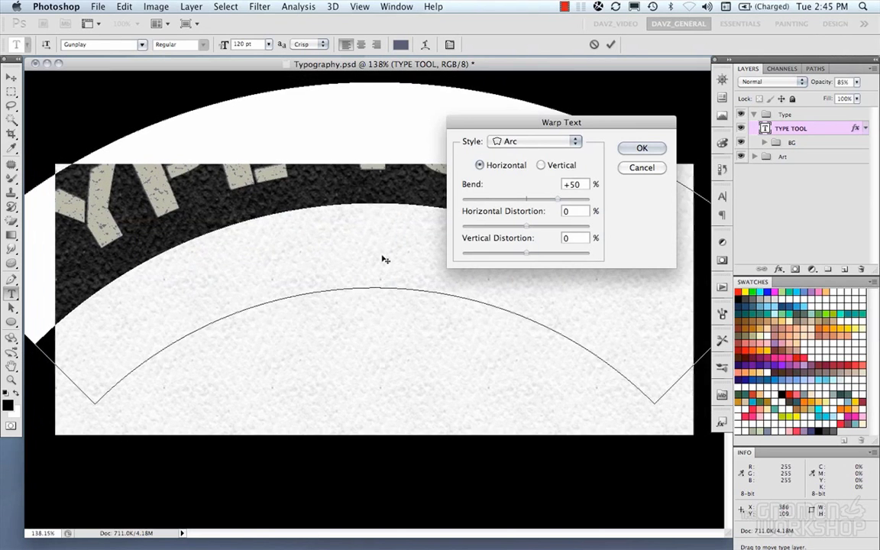
scroll(386, 260, down, 3)
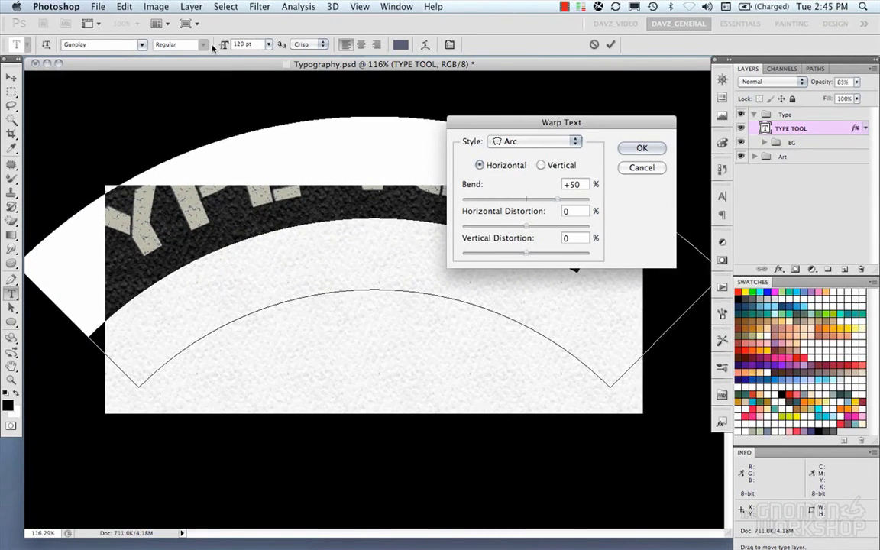
Step: Cancel the arc warp and set the font size to 75 pt
click(634, 166)
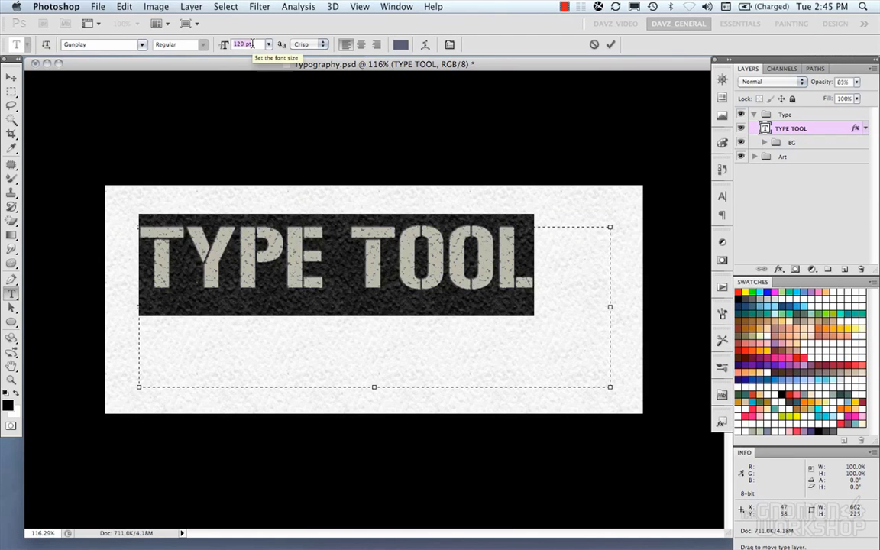
text(50)
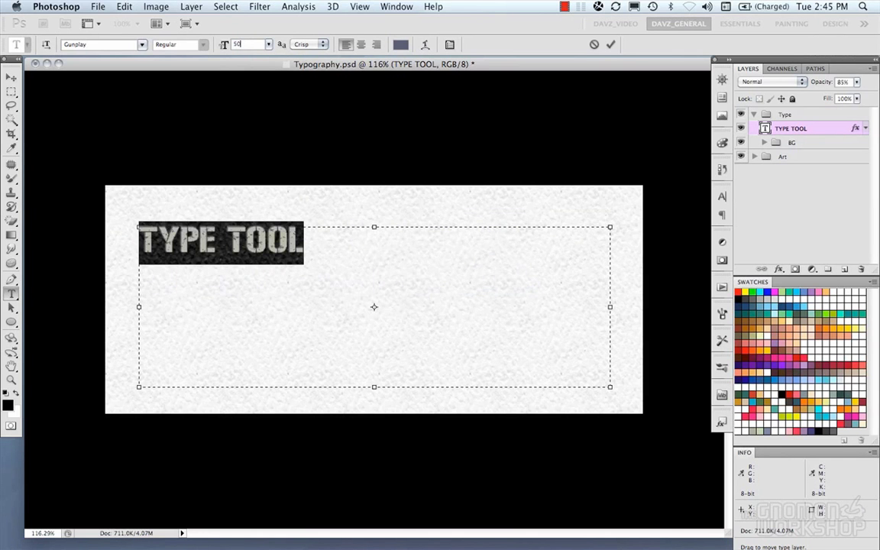
key(BackSpace)
text(75)
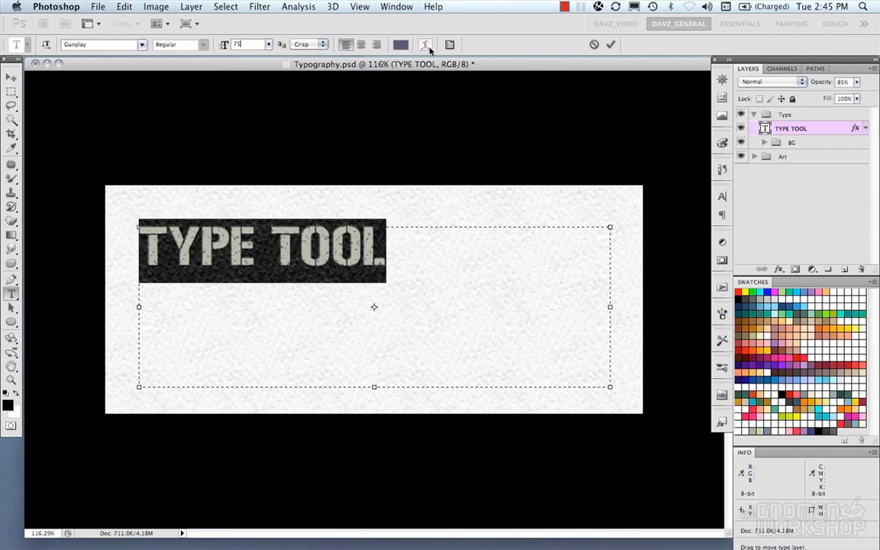
Step: Reapply an Arc warp, move the text down-right, and flatten the bend slightly
click(425, 45)
click(511, 140)
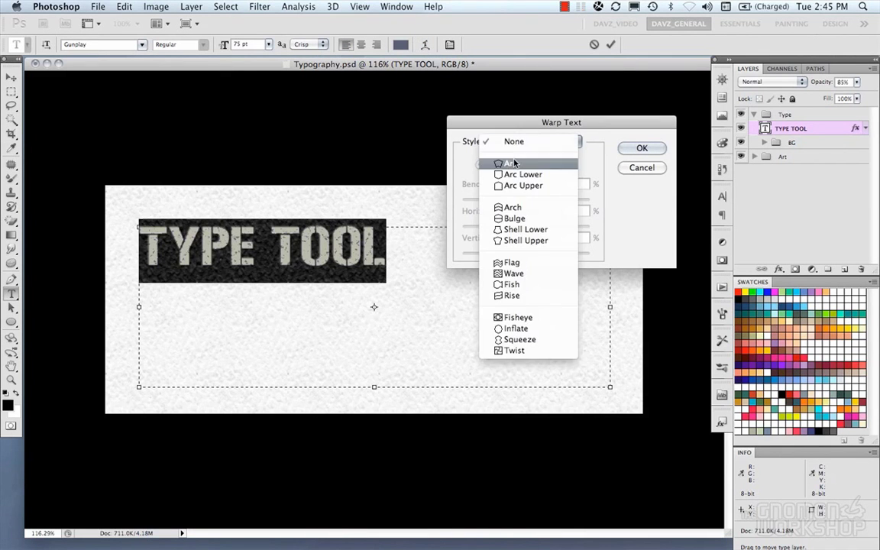
click(512, 164)
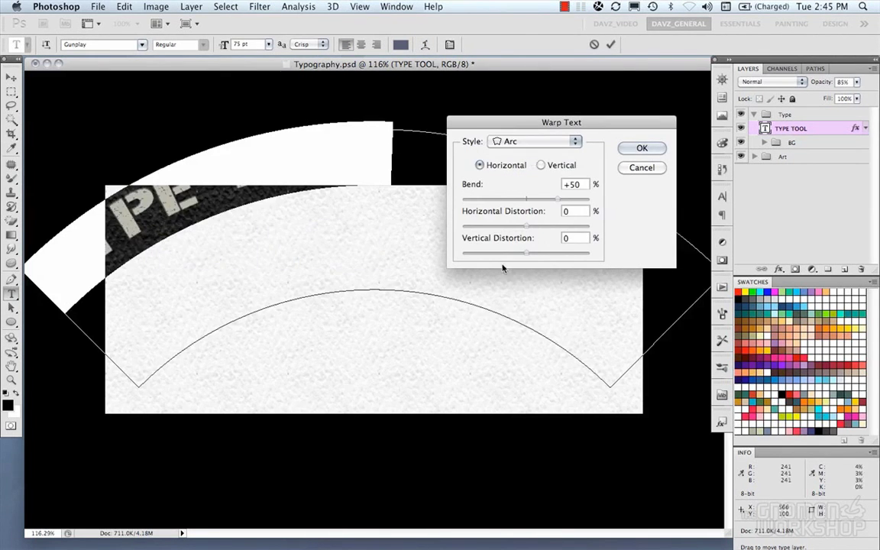
drag(426, 298, 491, 377)
drag(575, 127, 604, 87)
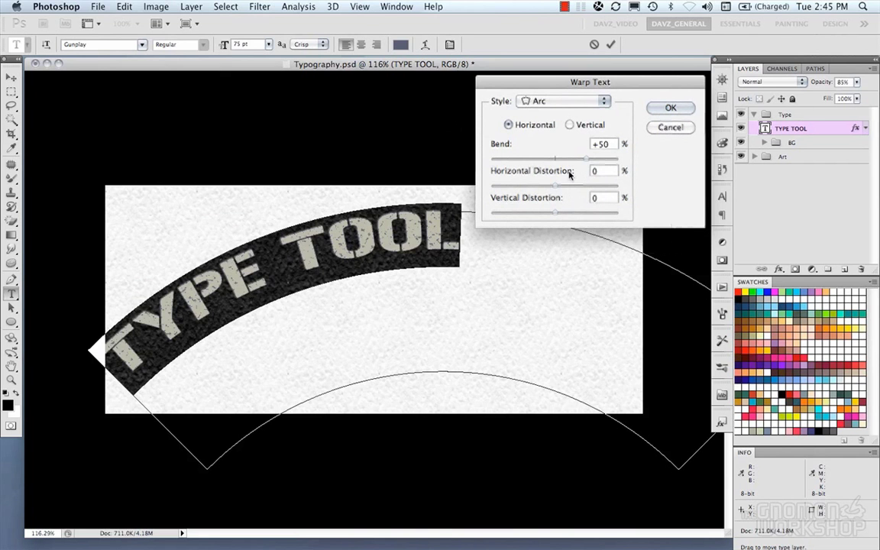
mouse_move(584, 162)
mouse_down()
mouse_move(553, 162)
mouse_move(568, 162)
mouse_up()
Step: Try the Arc Lower and Bulge warps, then set the warp style to None
click(559, 105)
click(554, 113)
click(562, 101)
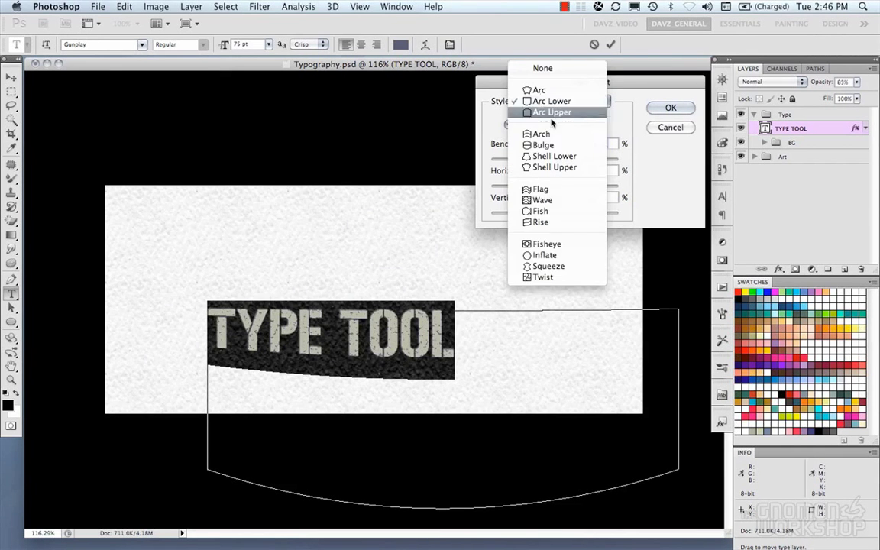
click(548, 146)
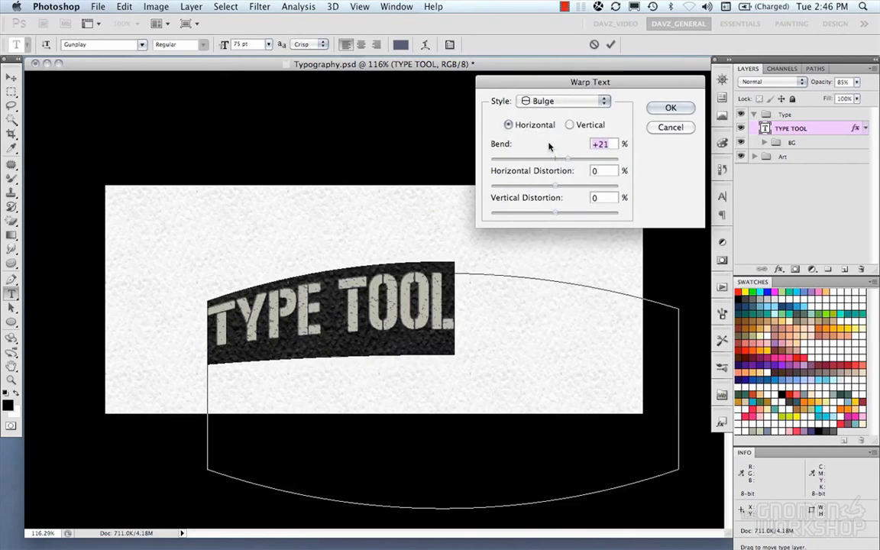
click(551, 103)
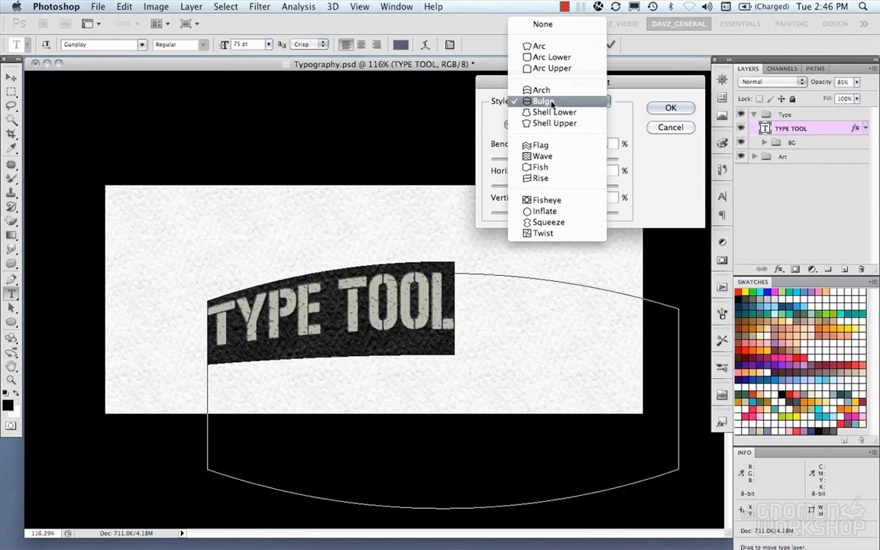
click(543, 25)
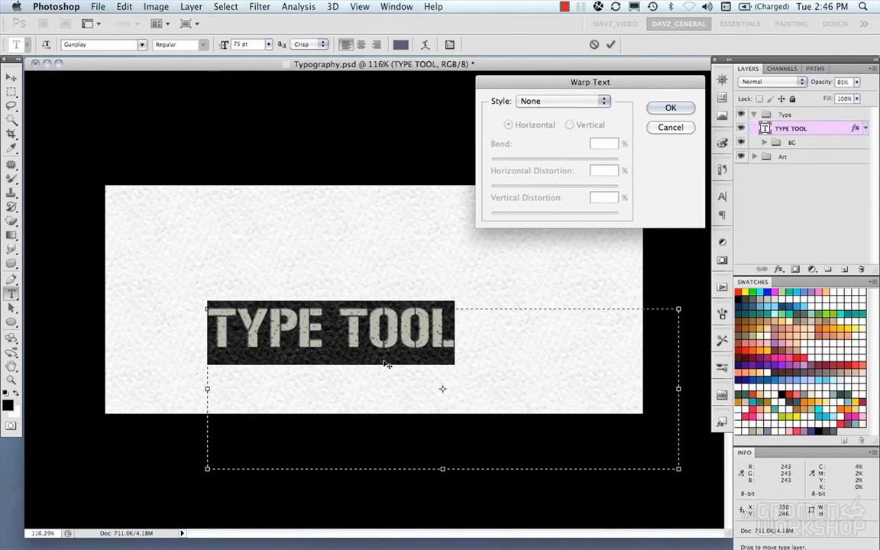
Step: Close Warp Text, hide the original layer, and commit new text 'TYPE TO L' on the page
click(669, 128)
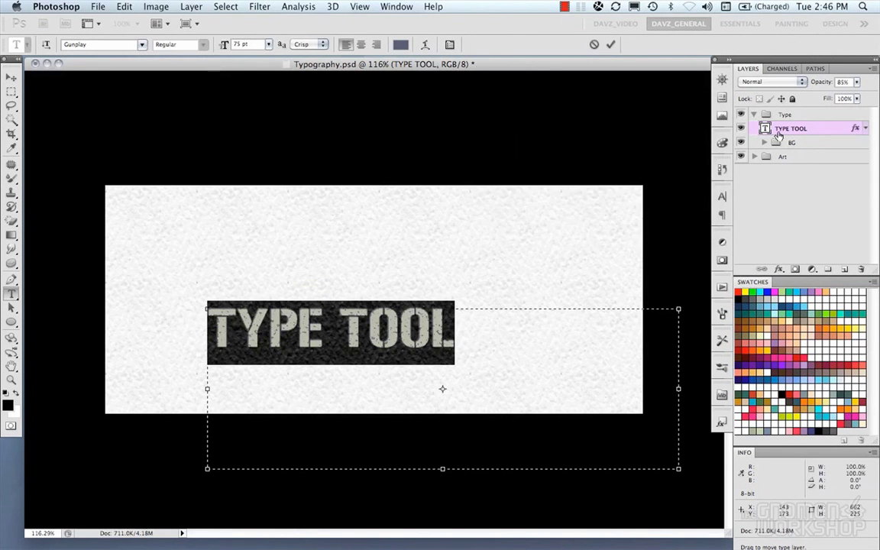
click(741, 128)
key(m)
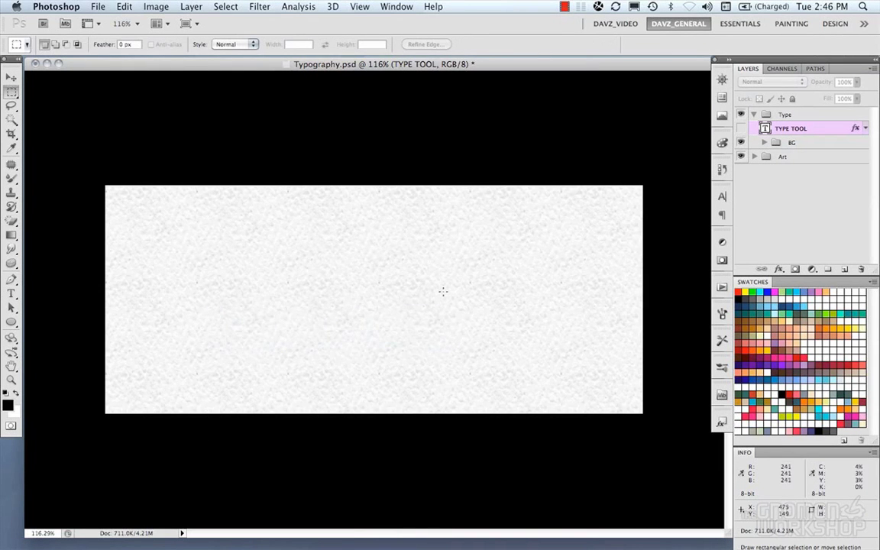
key(t)
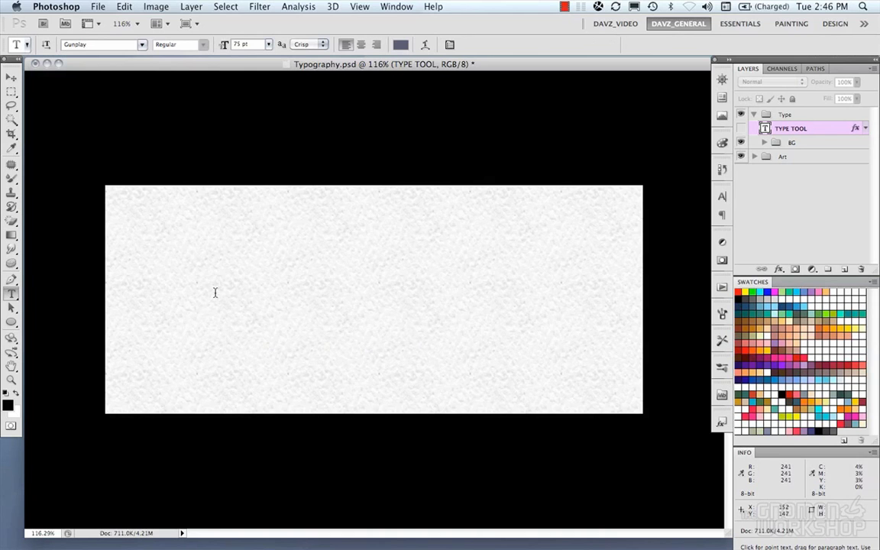
click(276, 291)
text(TYPE TO )
text(L)
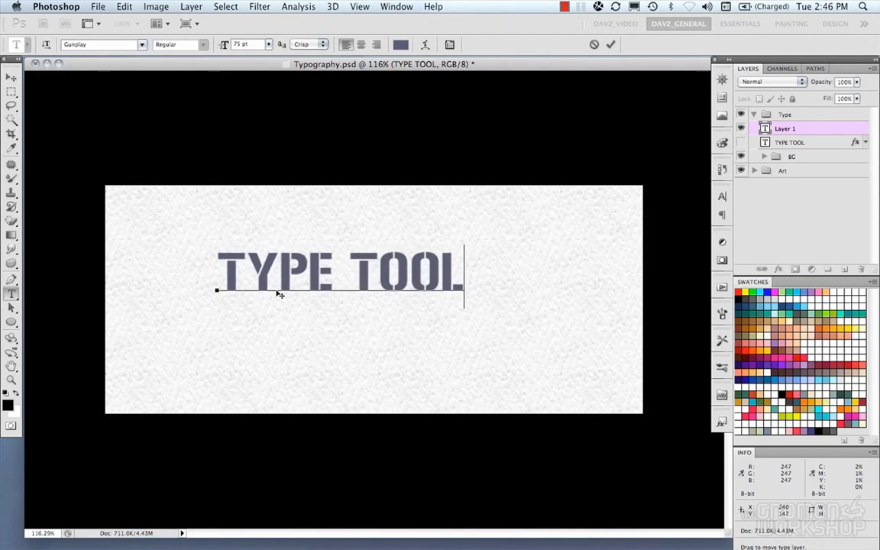
click(11, 90)
Step: Move the new text toward the page centre and give it a grungy stencil style
drag(365, 288, 390, 306)
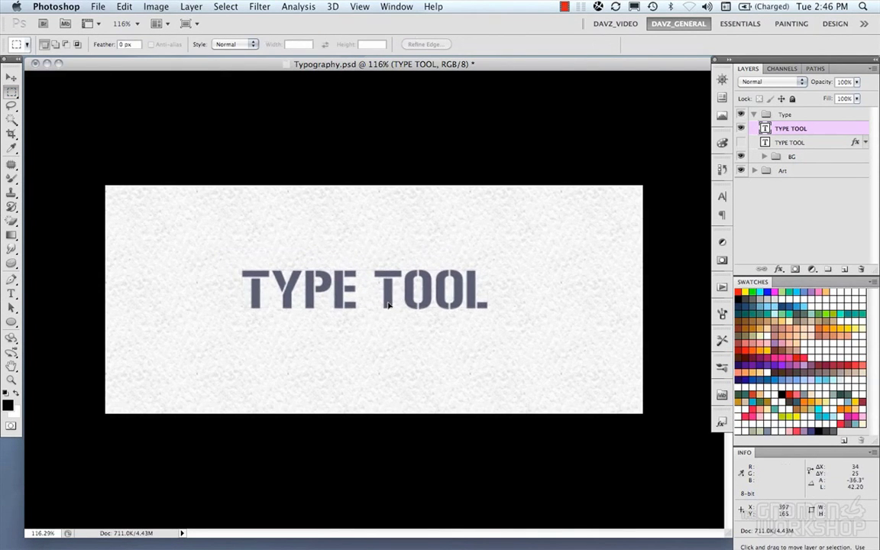
click(721, 422)
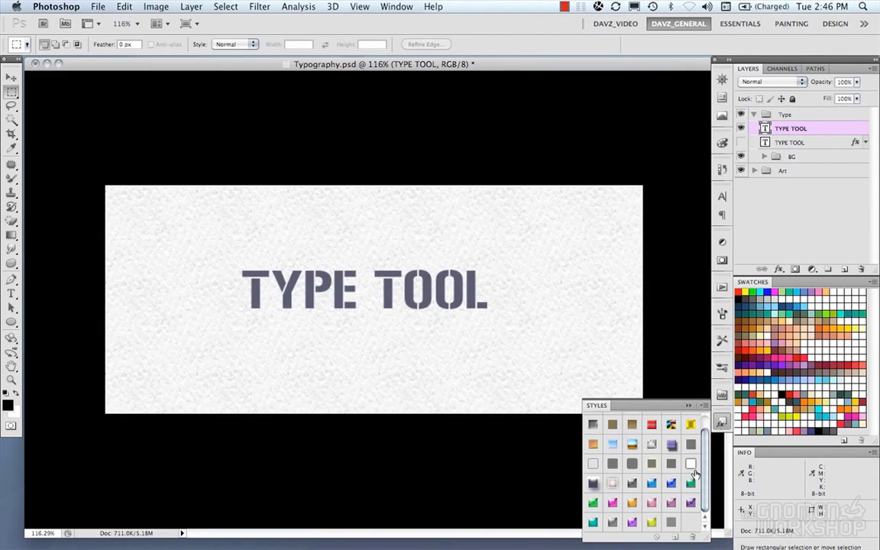
click(623, 481)
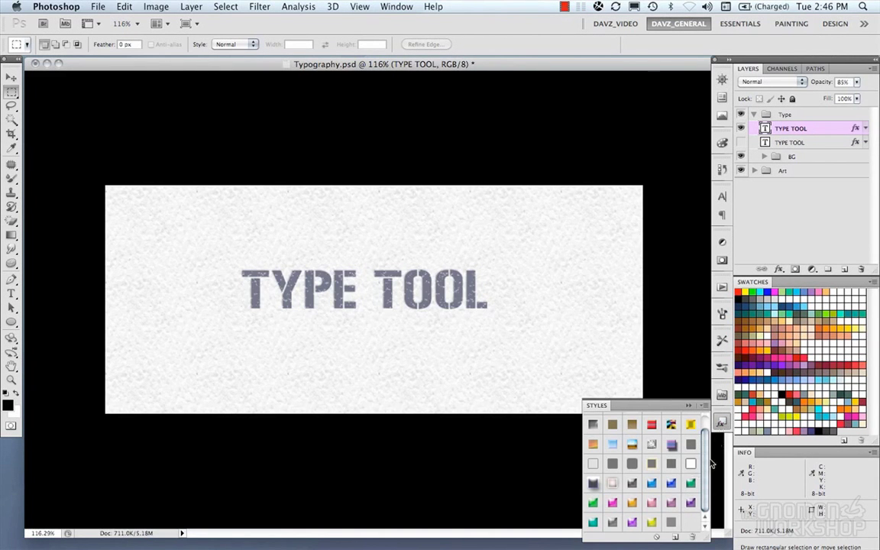
click(724, 425)
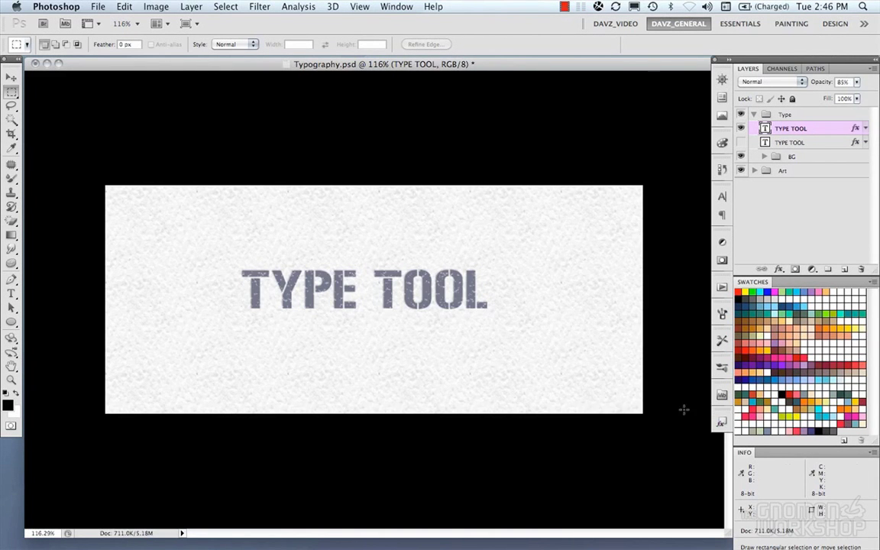
Step: Select the TYPE TOOL text, warp it into an Arc, and shift it down-left
double_click(764, 129)
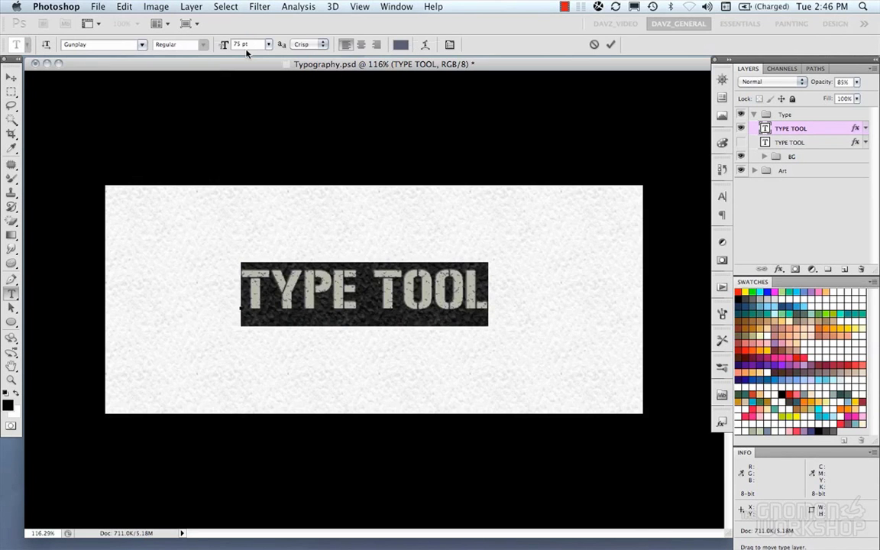
text(100)
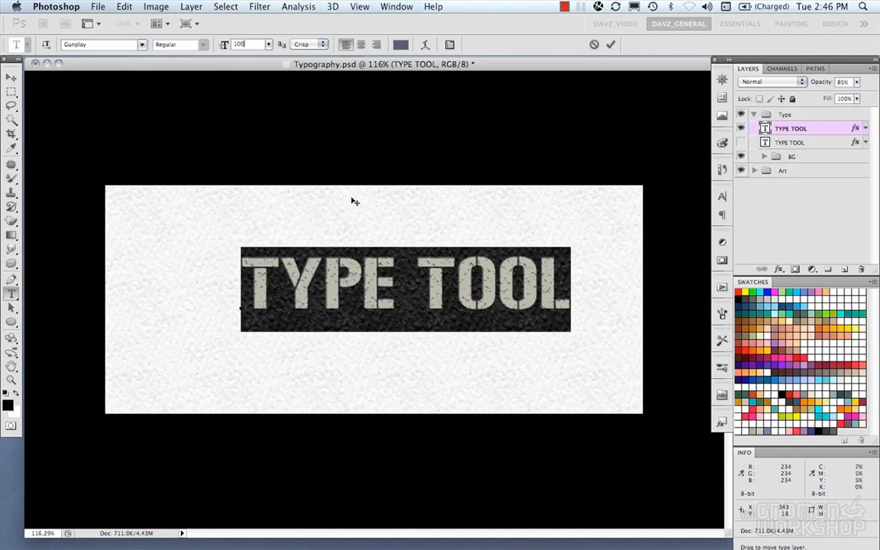
click(425, 44)
click(557, 101)
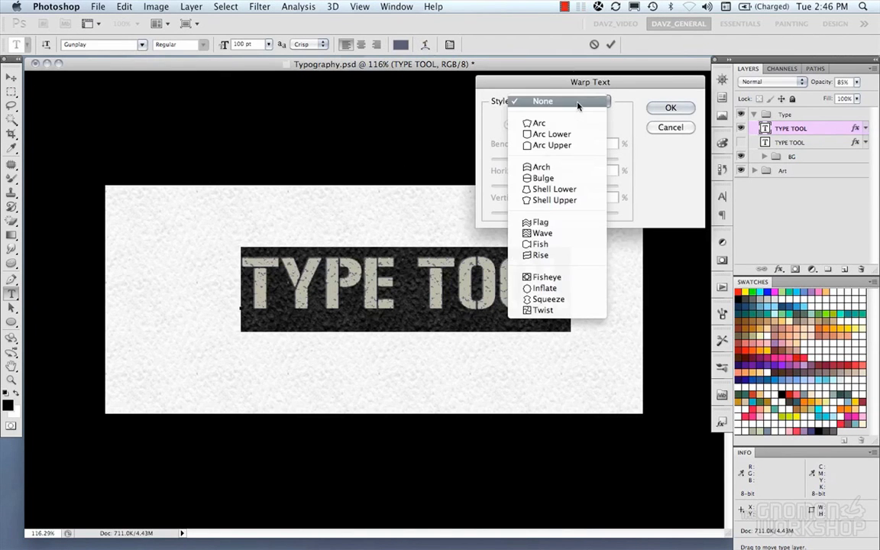
click(539, 123)
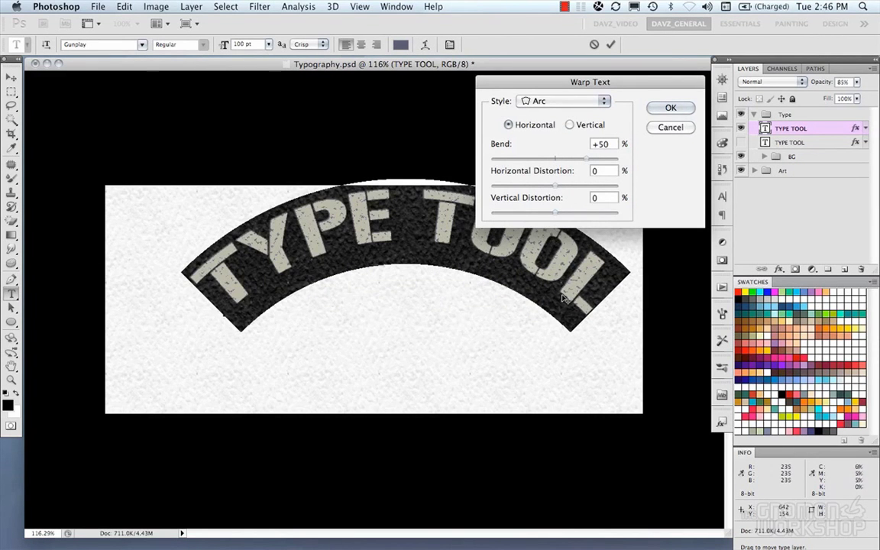
drag(415, 242, 375, 287)
Step: Try Bulge and Fish warp styles, then set the warp Style to None and confirm
click(551, 102)
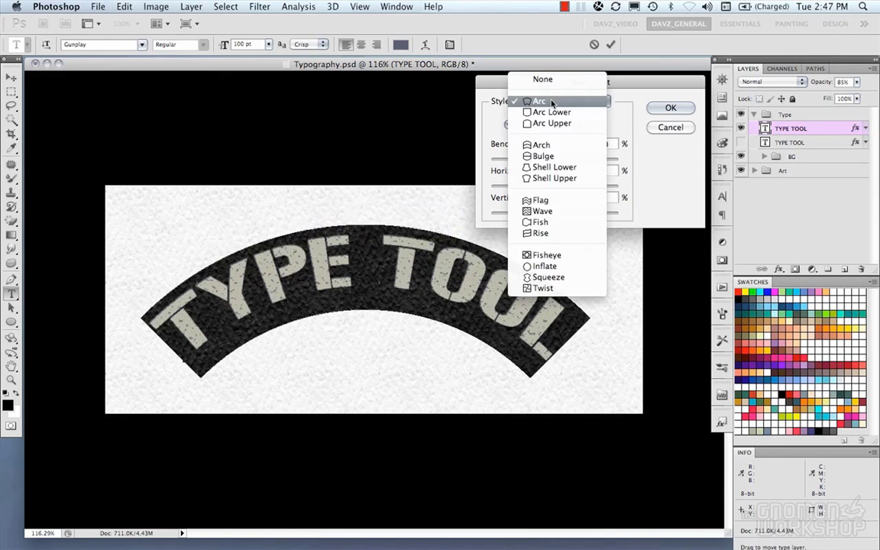
click(539, 155)
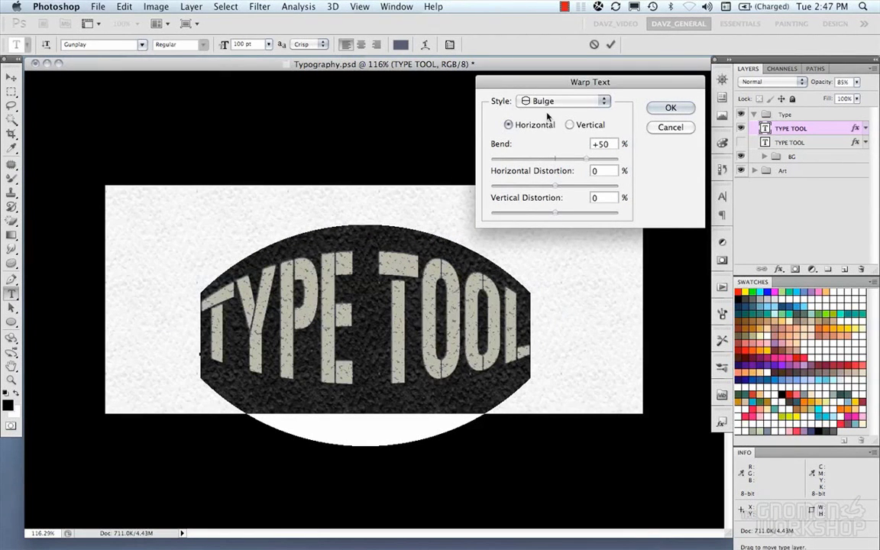
click(547, 107)
click(543, 155)
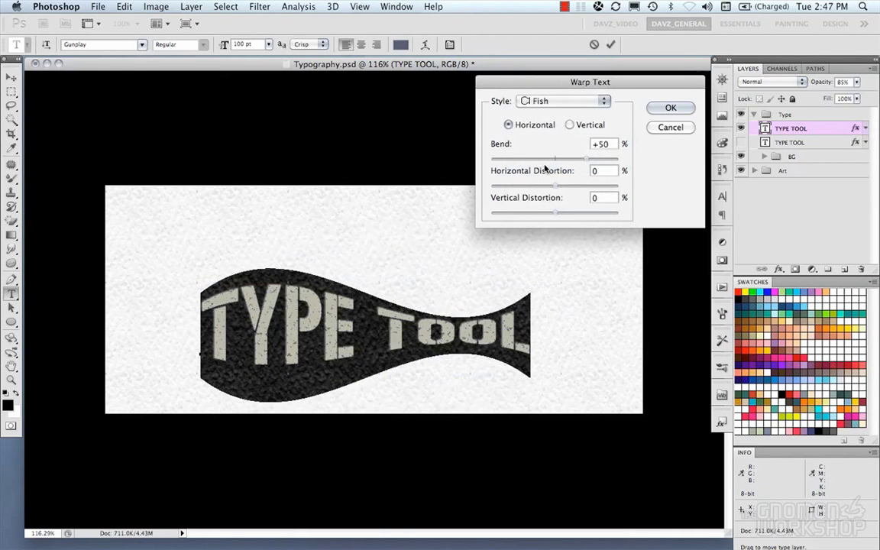
click(550, 108)
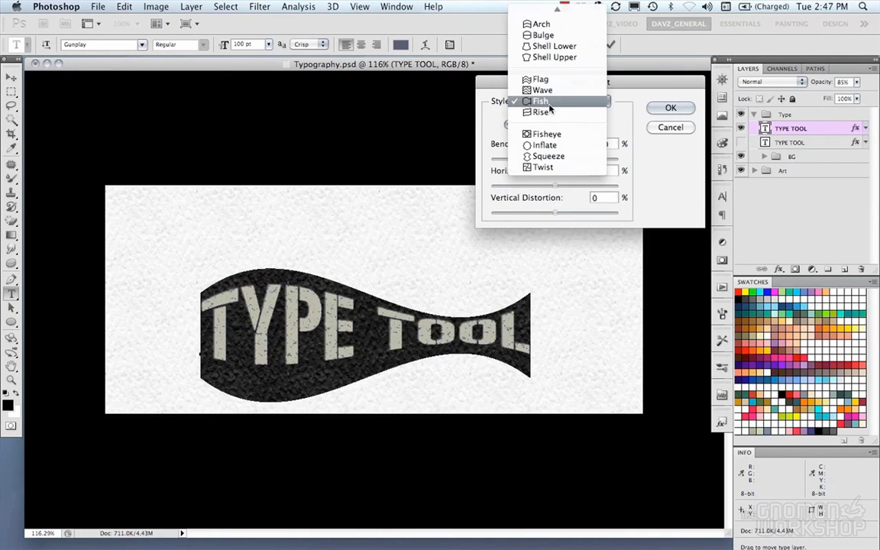
click(552, 15)
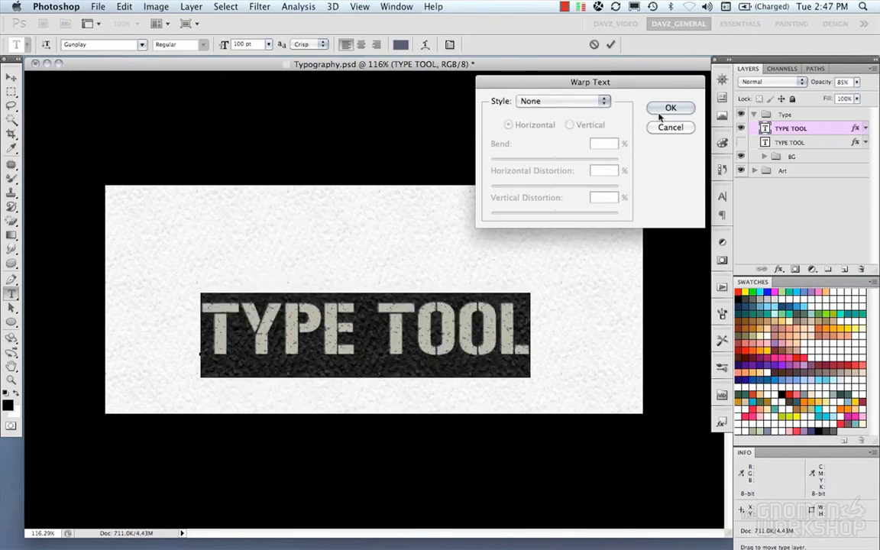
click(660, 114)
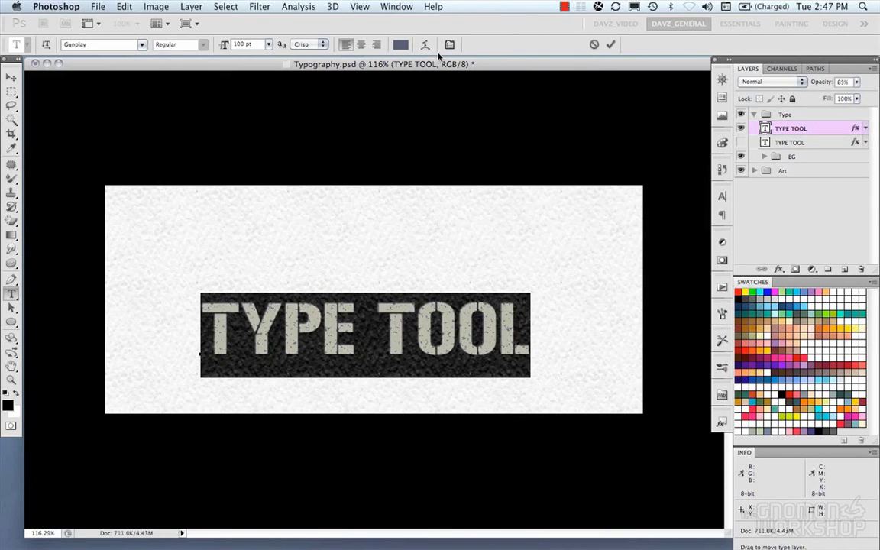
Step: Commit the text and move it higher on the page, leaving the wording TYPE TOOL
click(609, 48)
key(m)
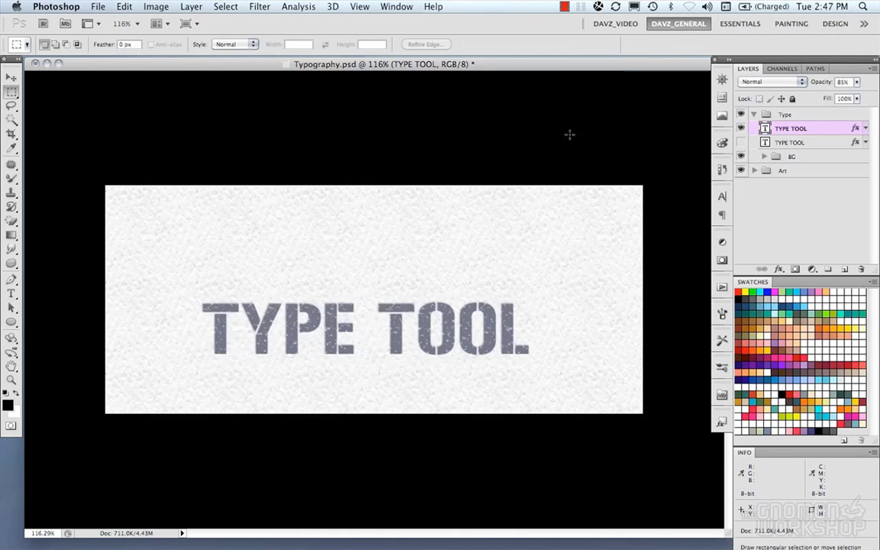
drag(341, 335, 348, 298)
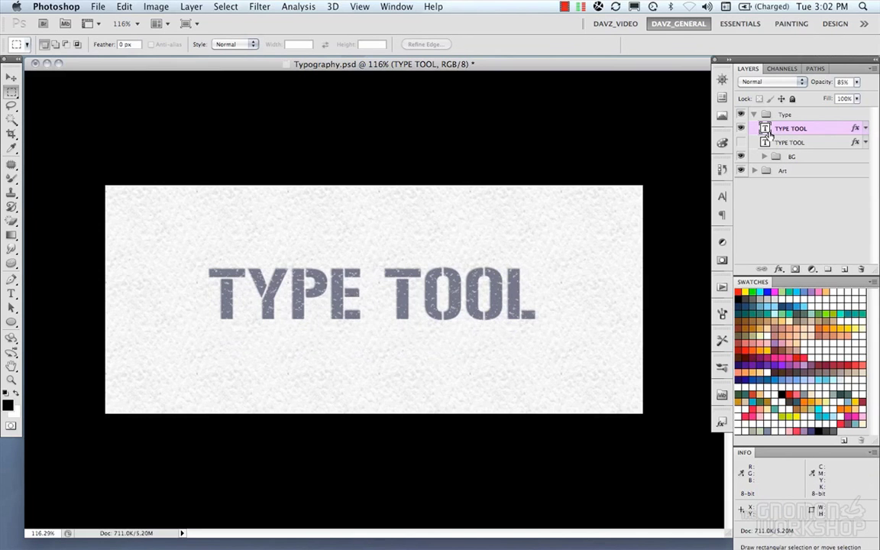
double_click(765, 128)
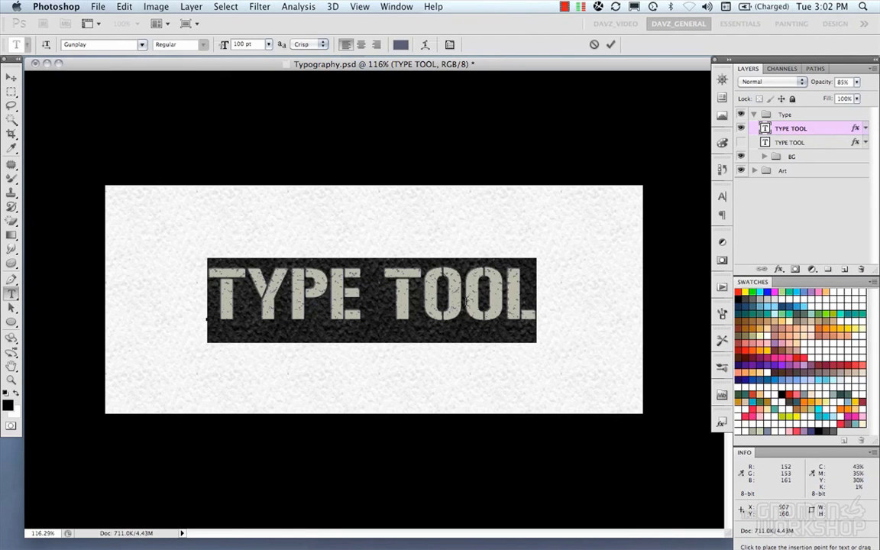
text(S)
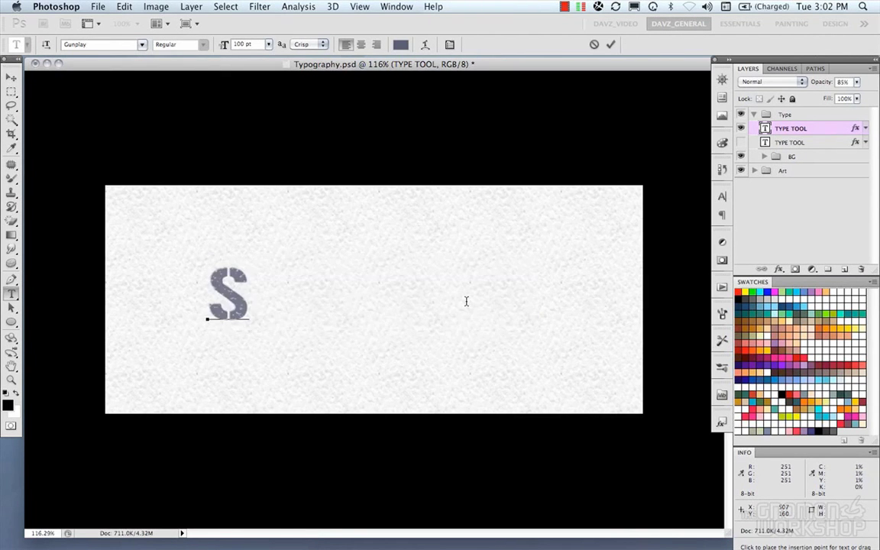
key(super+z)
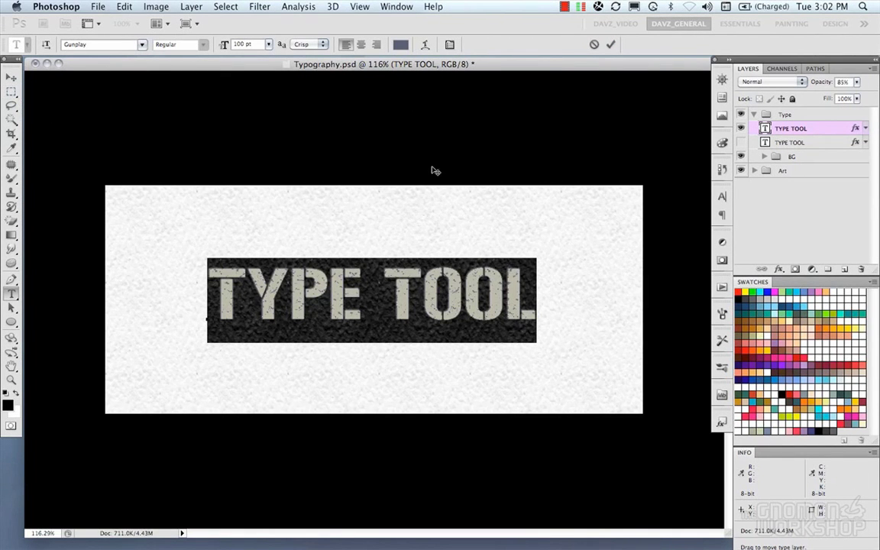
click(12, 90)
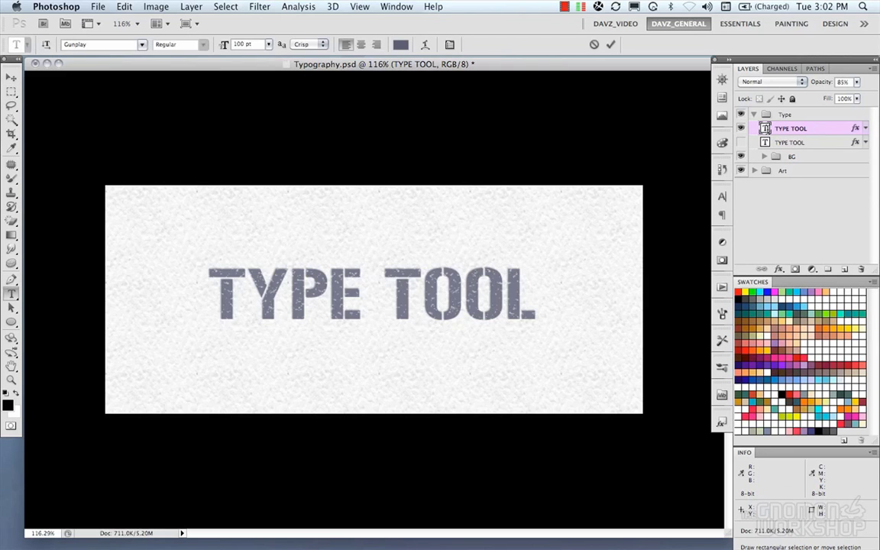
Step: Replace the text with CHANGES, cancel once, then retype CHANGES and commit it
double_click(764, 128)
text(CHANGES)
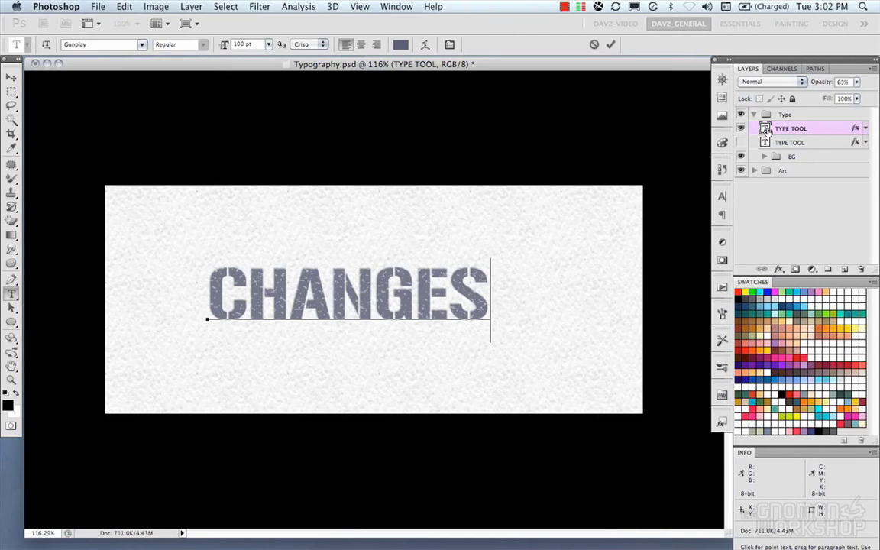
key(Escape)
key(m)
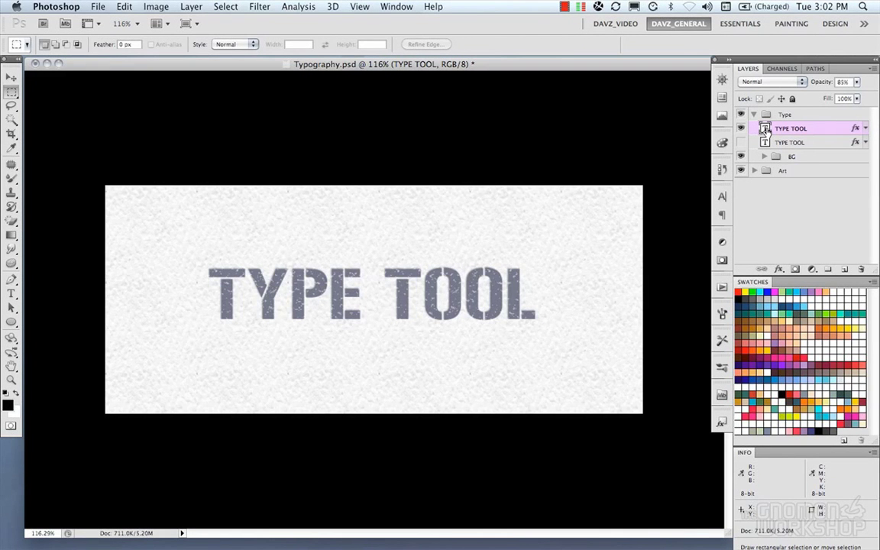
double_click(764, 128)
text(CHANGES)
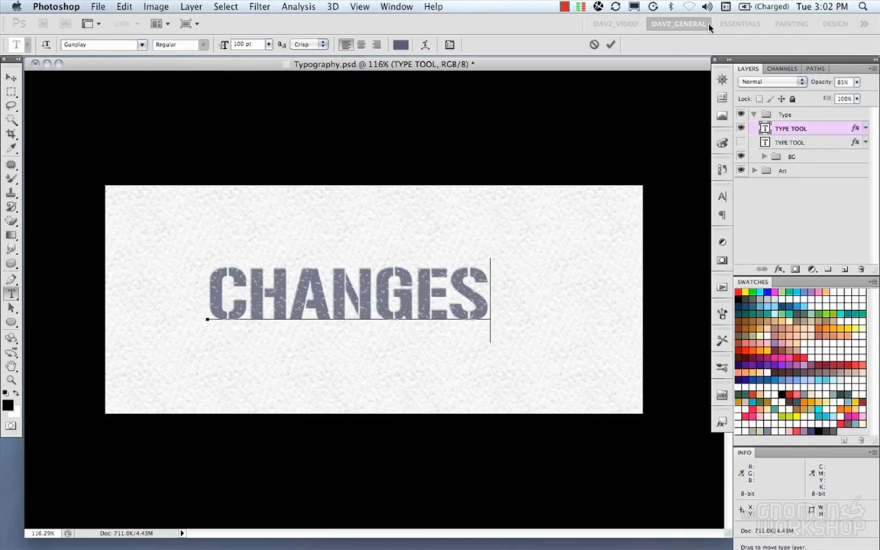
click(610, 44)
key(m)
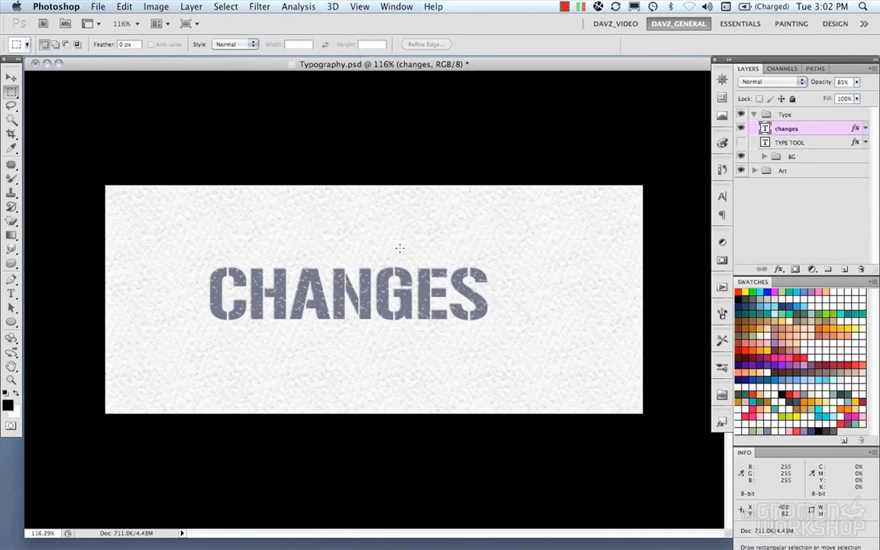
Step: Undo back to TYPE TOOL and view the page in full-screen mode with menu bar
key(super+z)
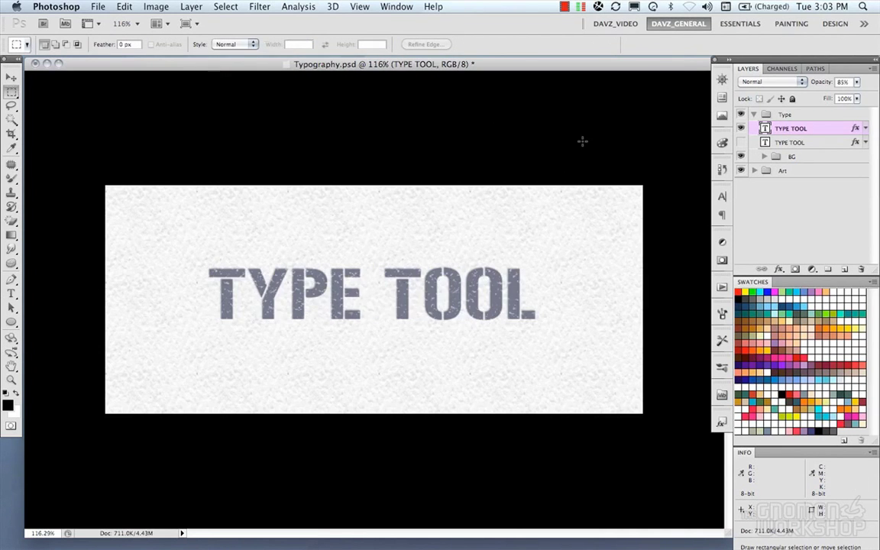
key(f)
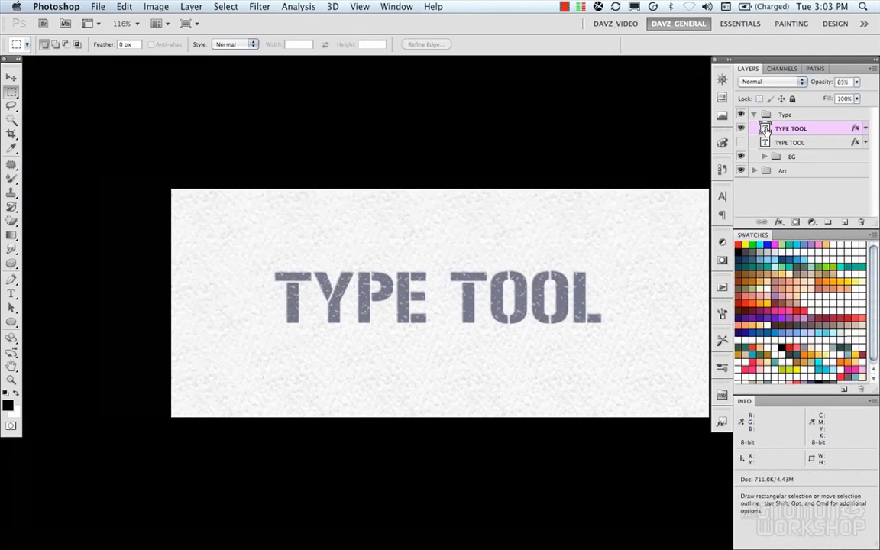
drag(520, 261, 382, 226)
scroll(381, 226, up, 5)
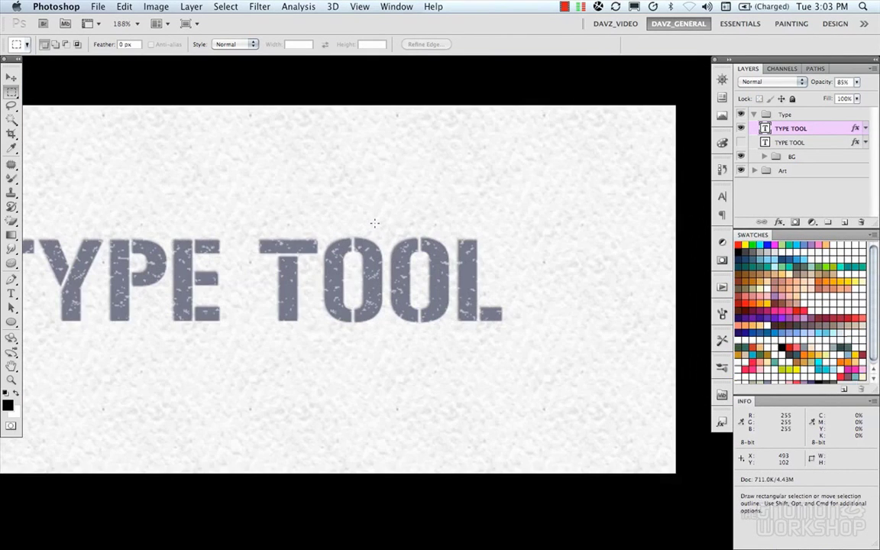
scroll(374, 223, down, 1)
scroll(374, 223, down, 3)
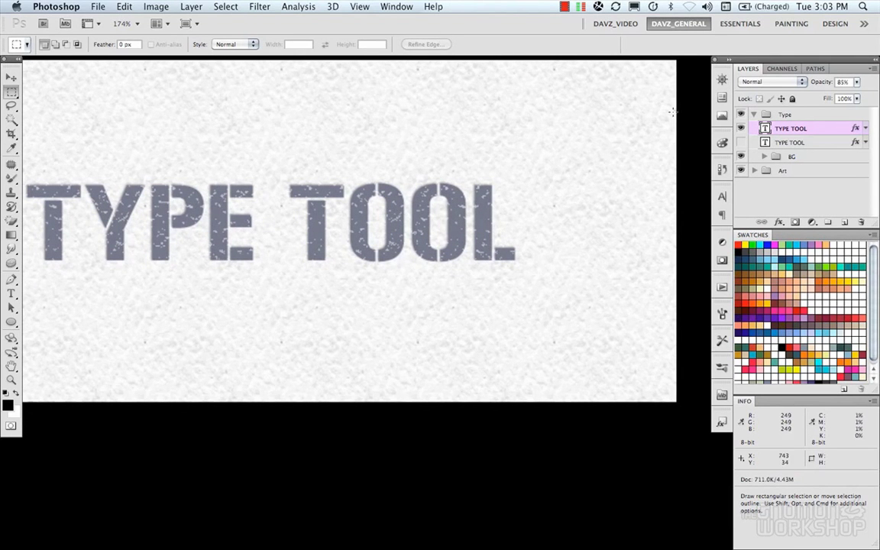
Step: Select the TYPE TOOL text and float the Character panel beside the page
key(t)
double_click(764, 128)
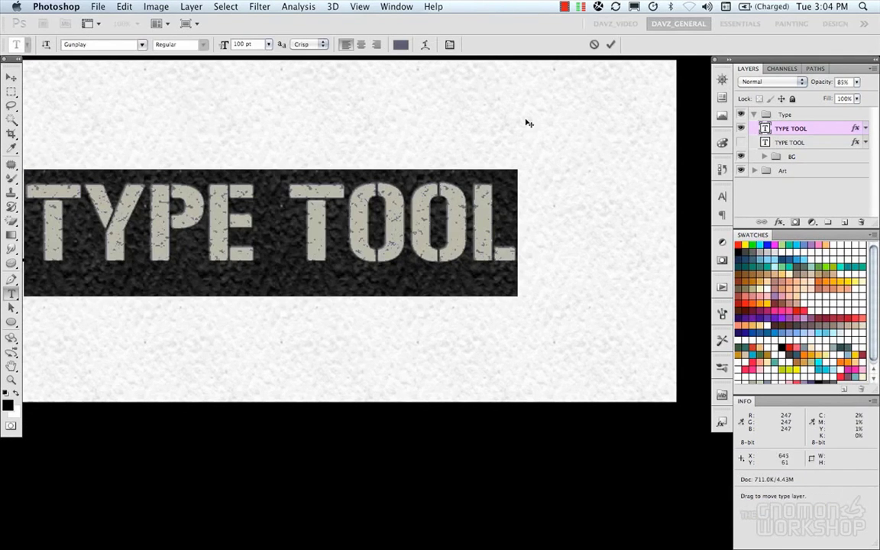
click(449, 44)
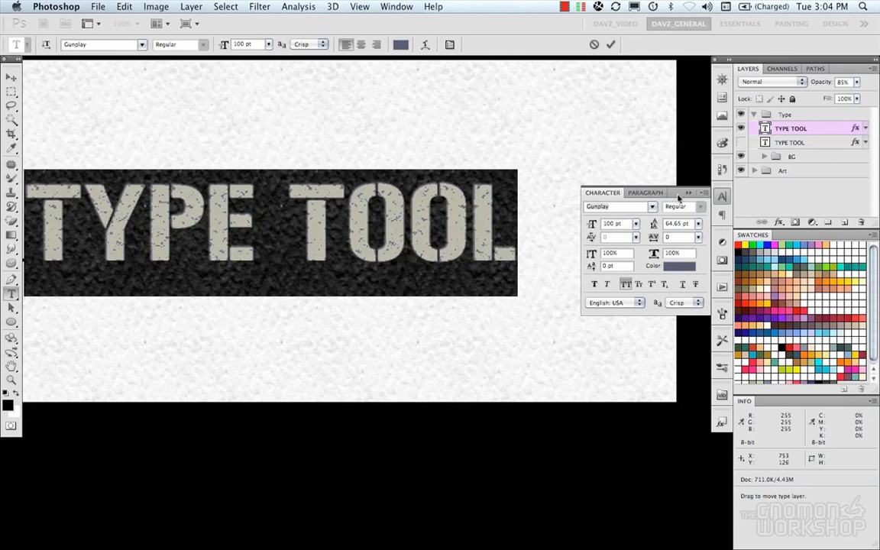
drag(719, 200, 654, 133)
click(603, 151)
double_click(649, 132)
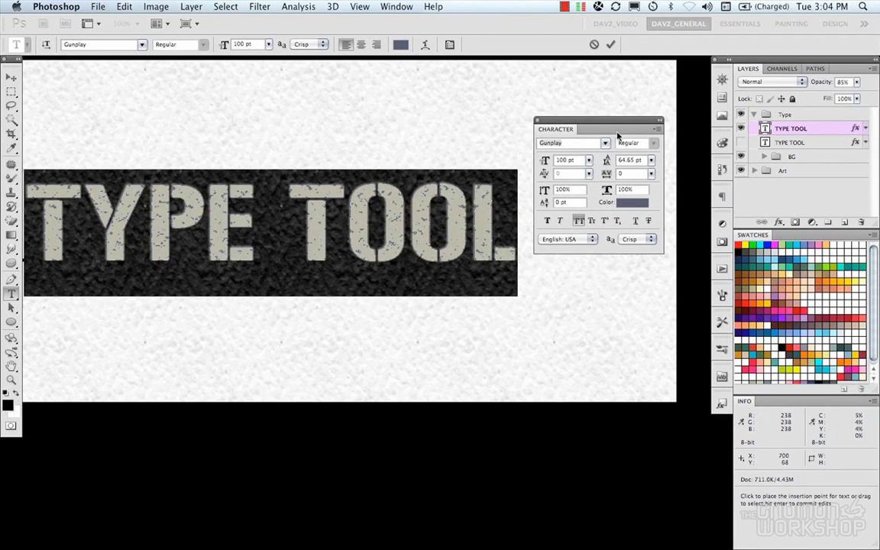
click(656, 133)
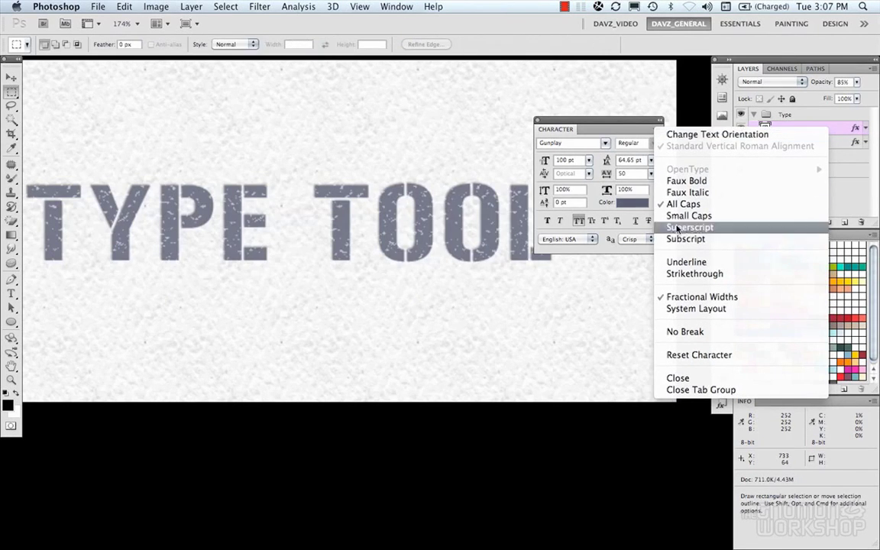
Step: Apply Faux Bold and Faux Italic to the text and toggle All Caps
click(642, 135)
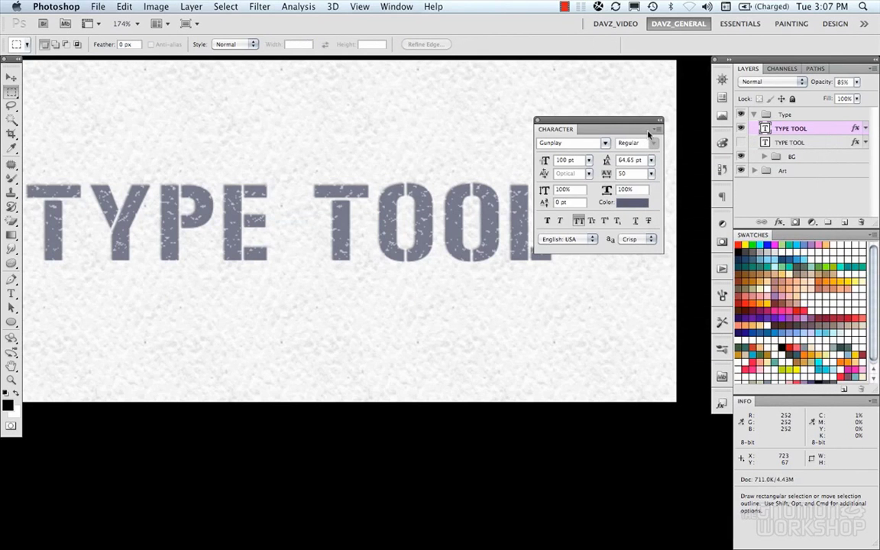
click(660, 134)
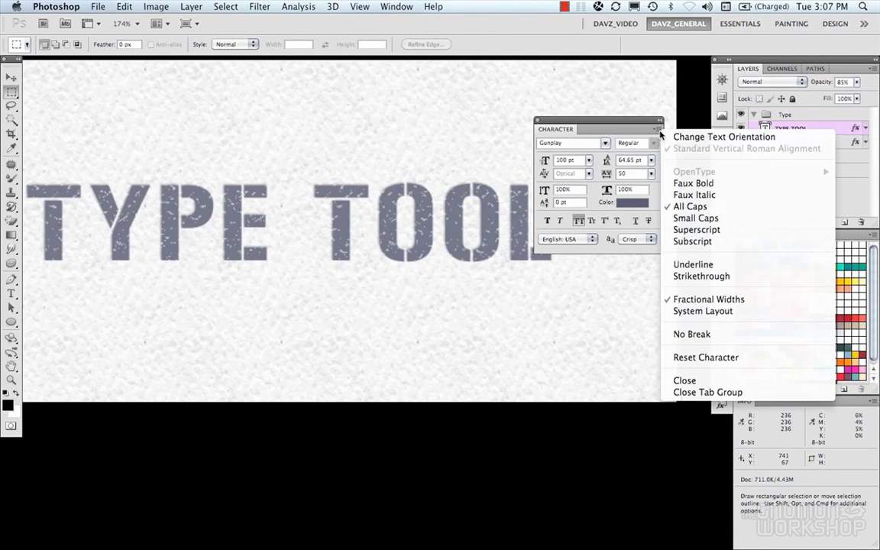
click(694, 185)
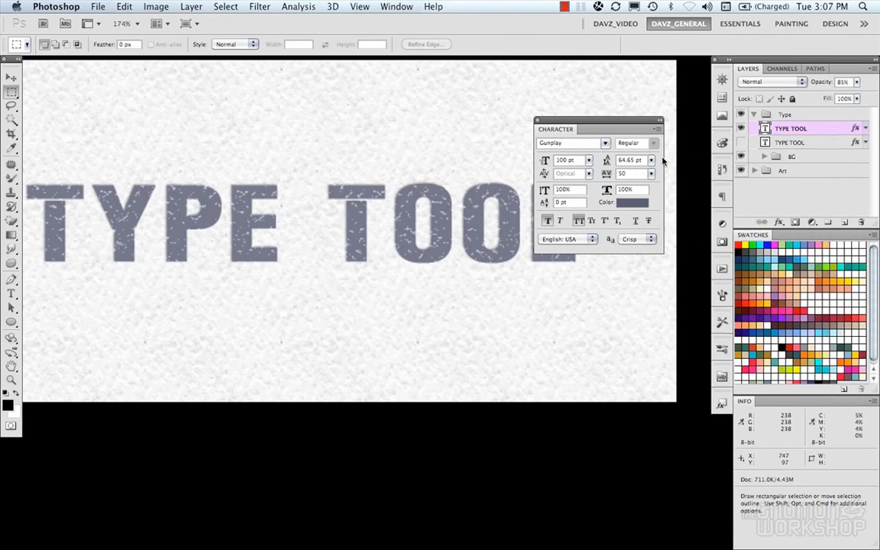
click(658, 129)
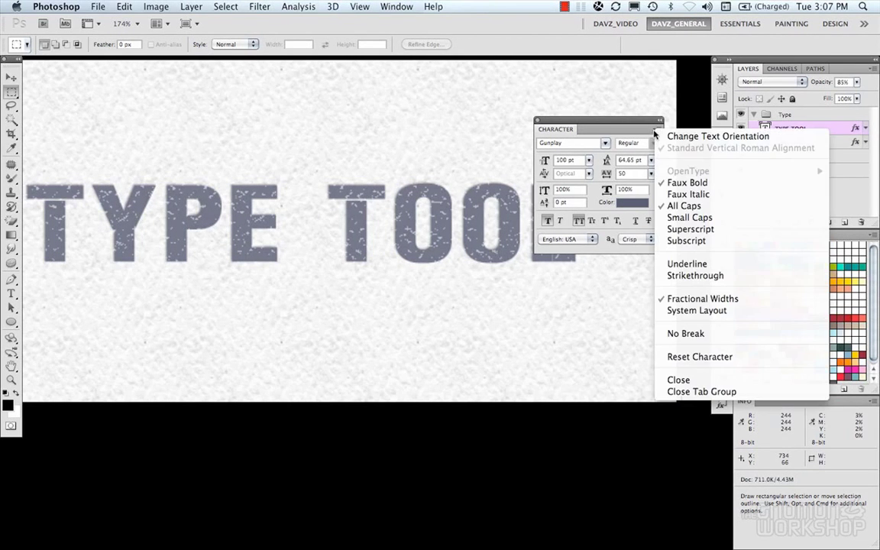
click(687, 194)
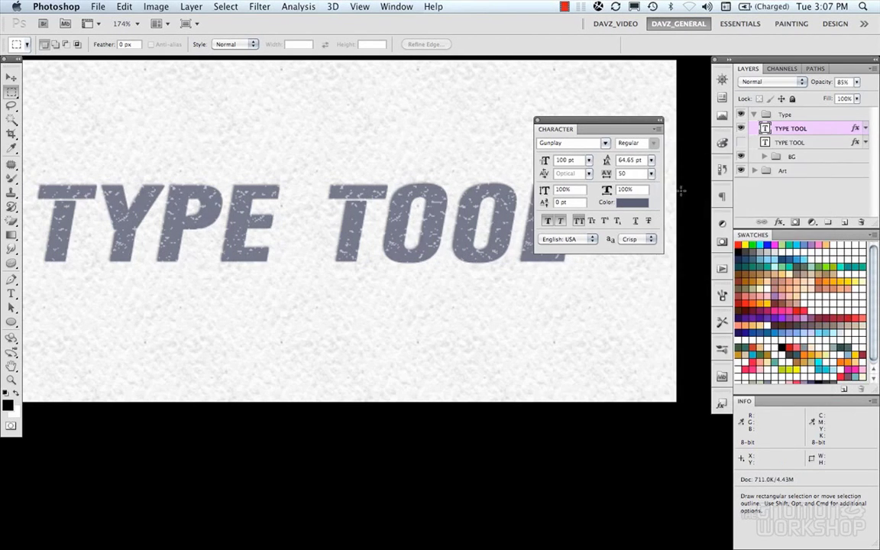
click(658, 129)
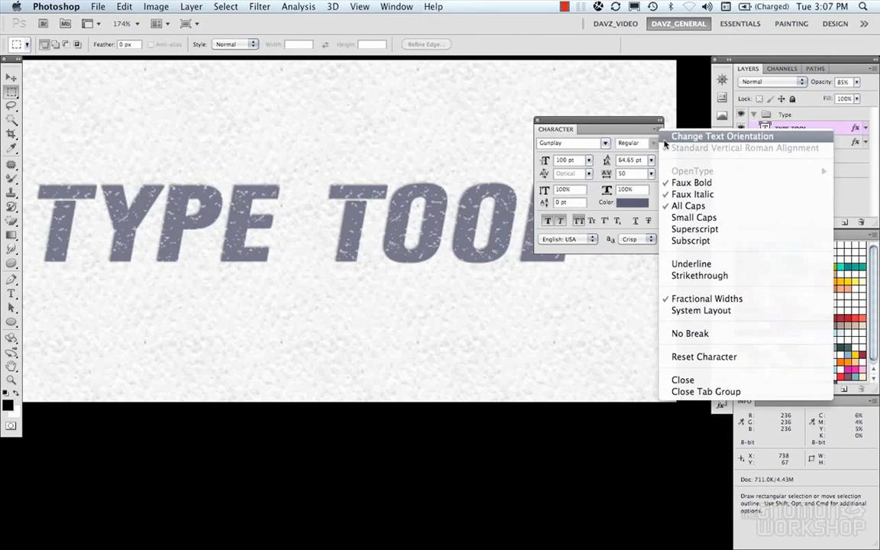
click(678, 206)
click(656, 131)
click(654, 133)
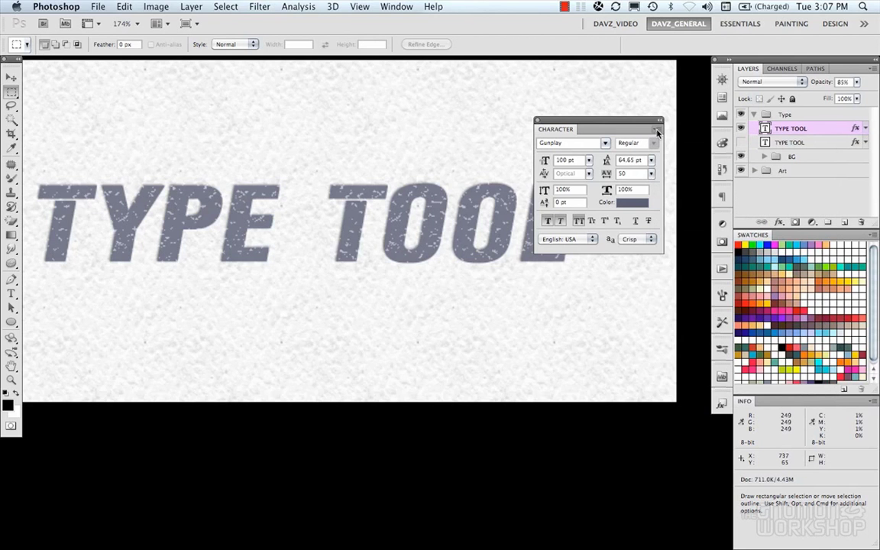
Step: Turn off Faux Bold and Faux Italic from the Character panel menu
click(658, 131)
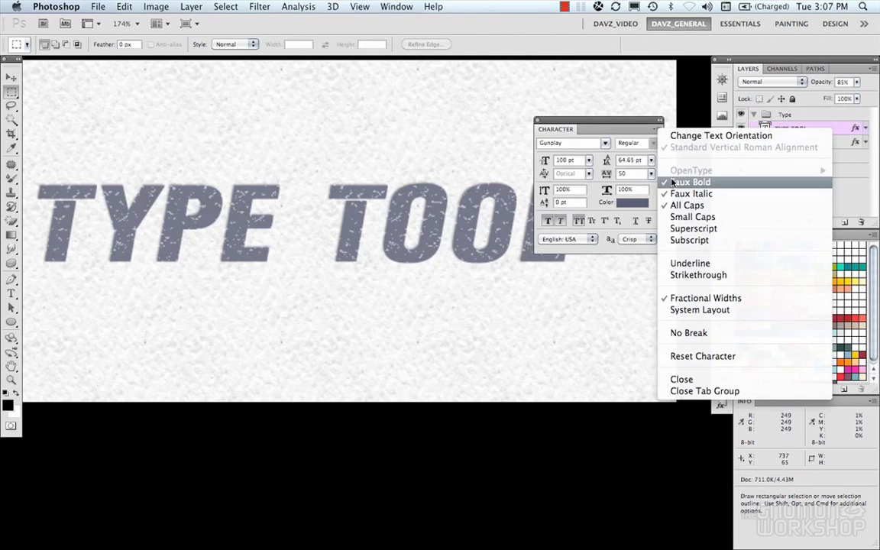
click(689, 182)
click(657, 132)
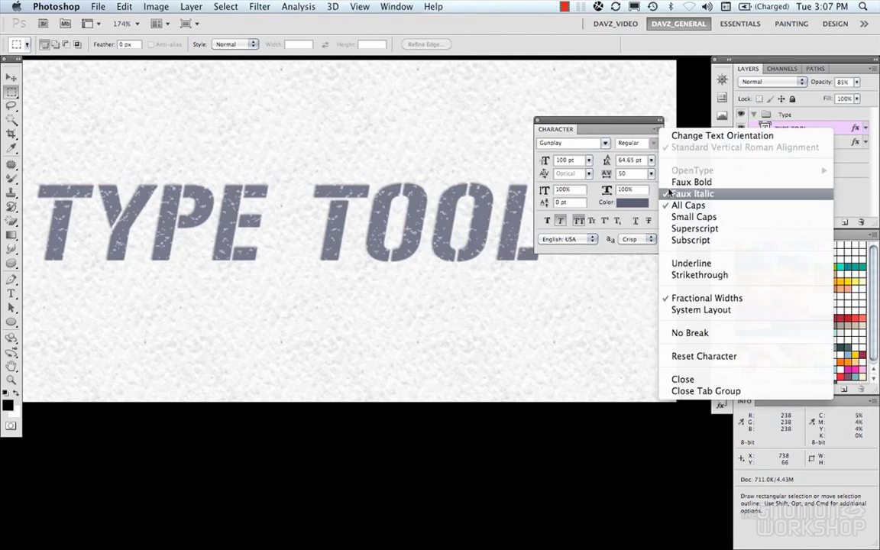
click(692, 193)
click(658, 131)
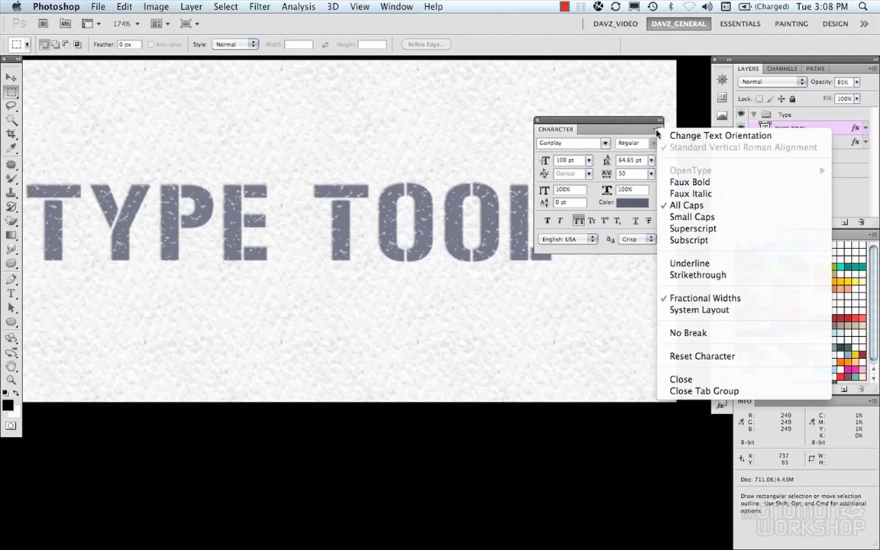
click(658, 132)
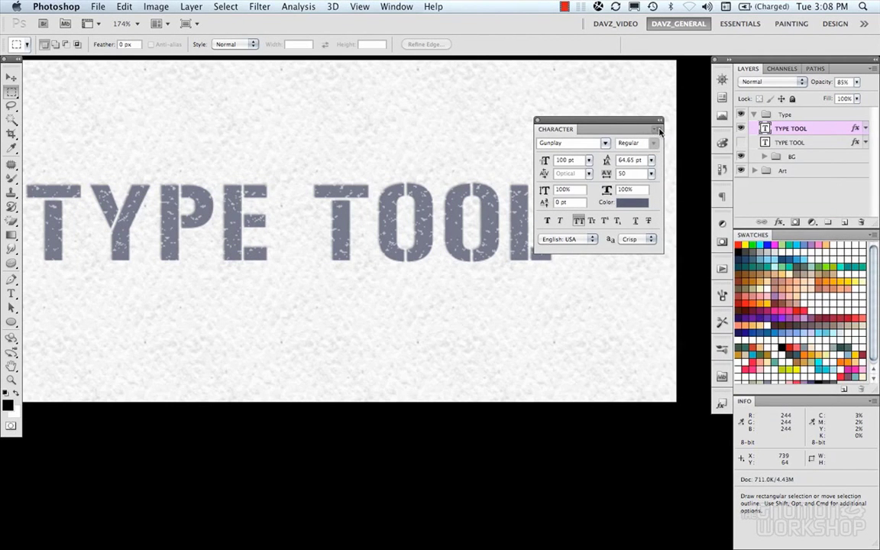
click(659, 132)
click(659, 132)
Step: Try Faux Italic once more, then remove it so the letters stay upright
click(657, 132)
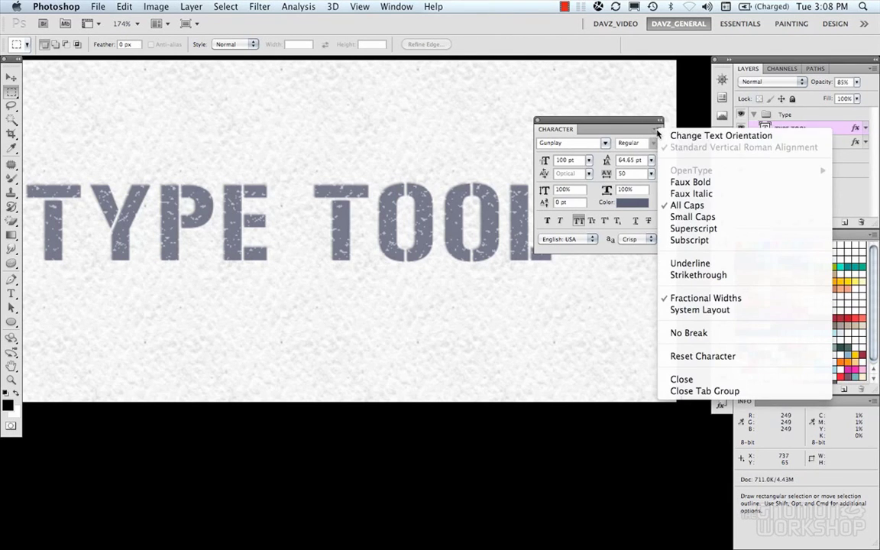
click(684, 194)
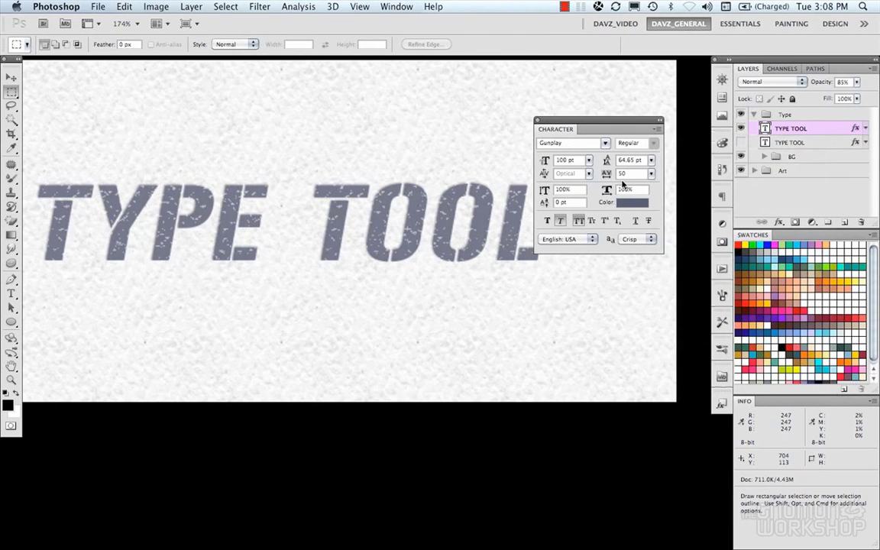
click(658, 132)
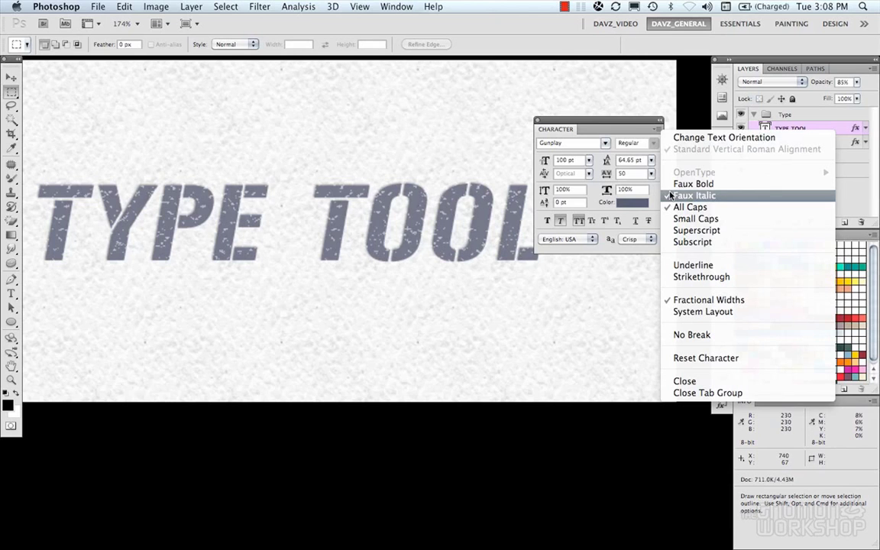
click(670, 196)
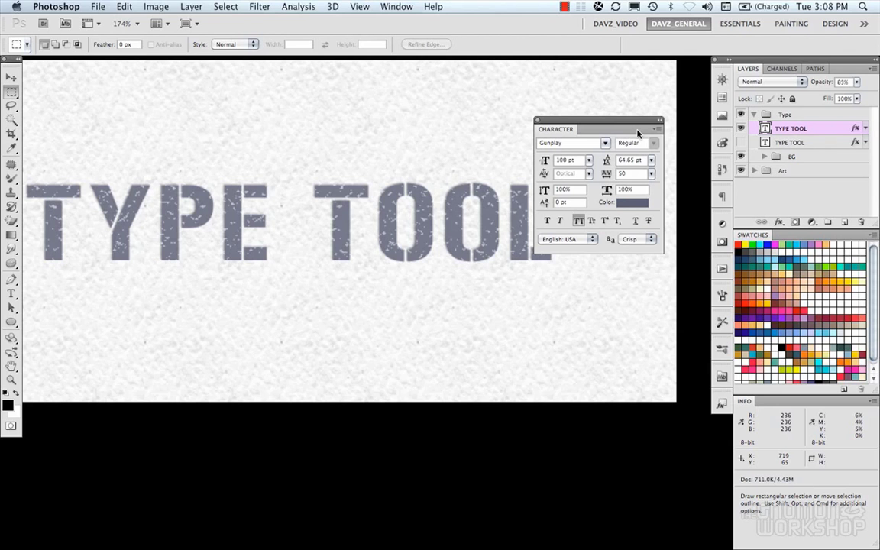
click(658, 130)
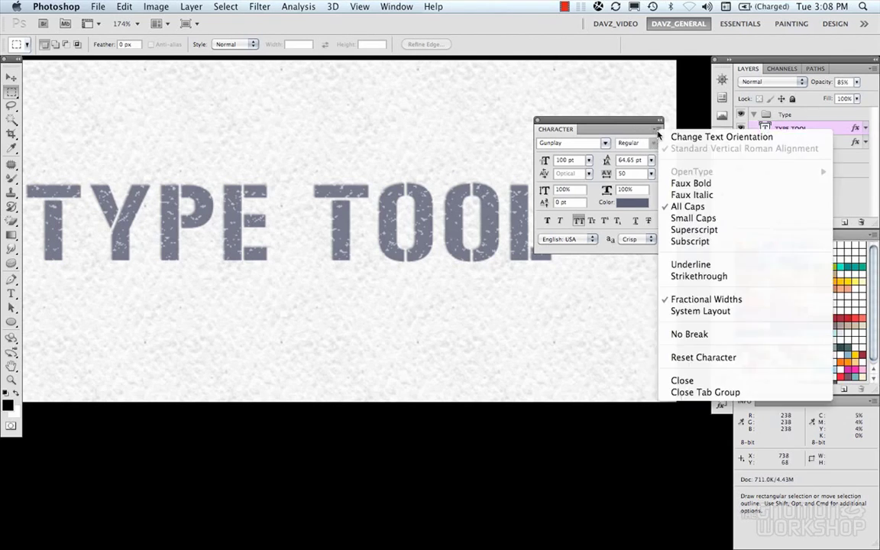
click(691, 264)
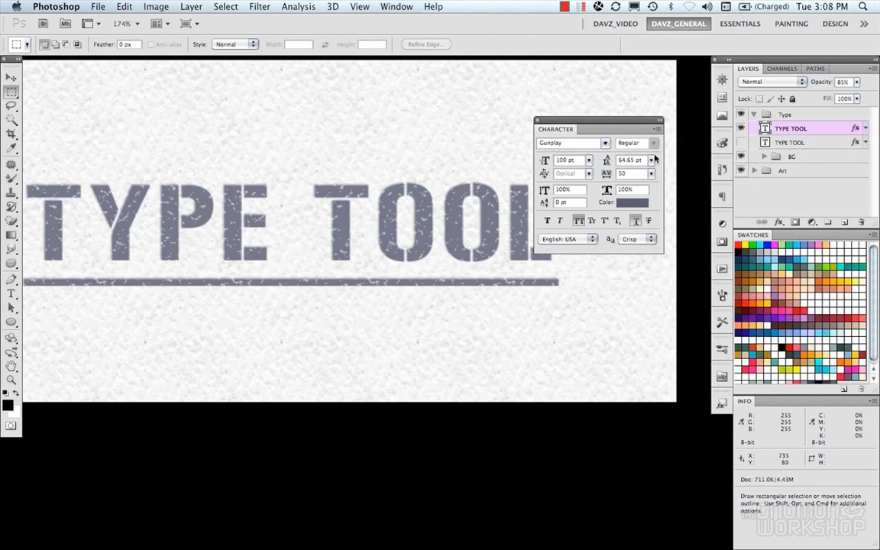
click(658, 130)
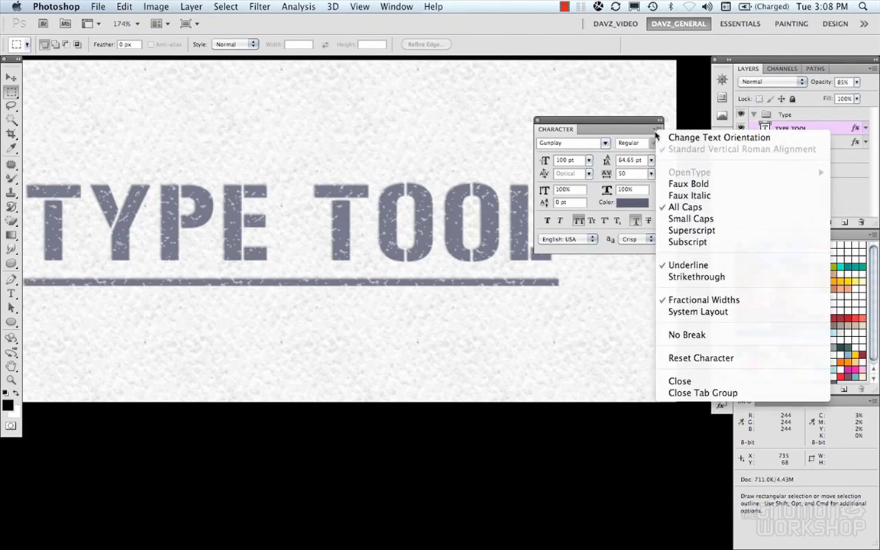
click(687, 276)
key(super+alt+z)
key(super+alt+z)
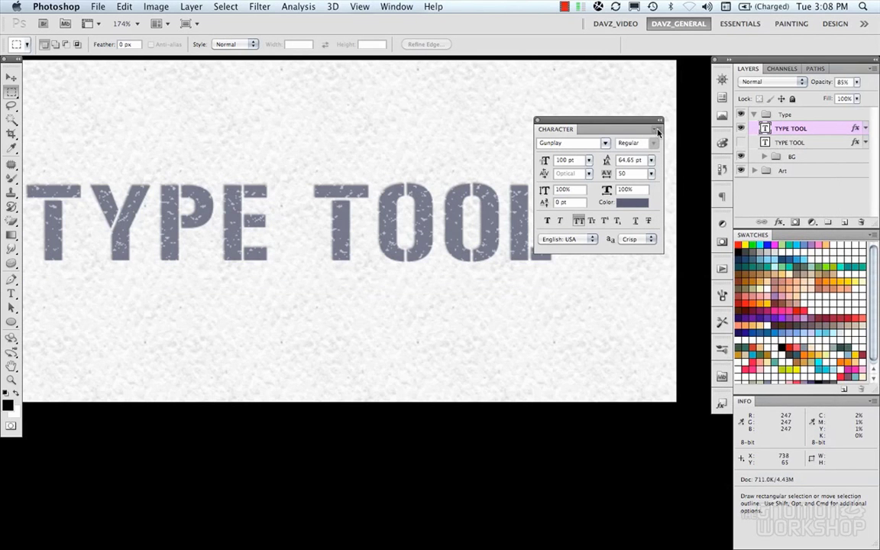
click(659, 130)
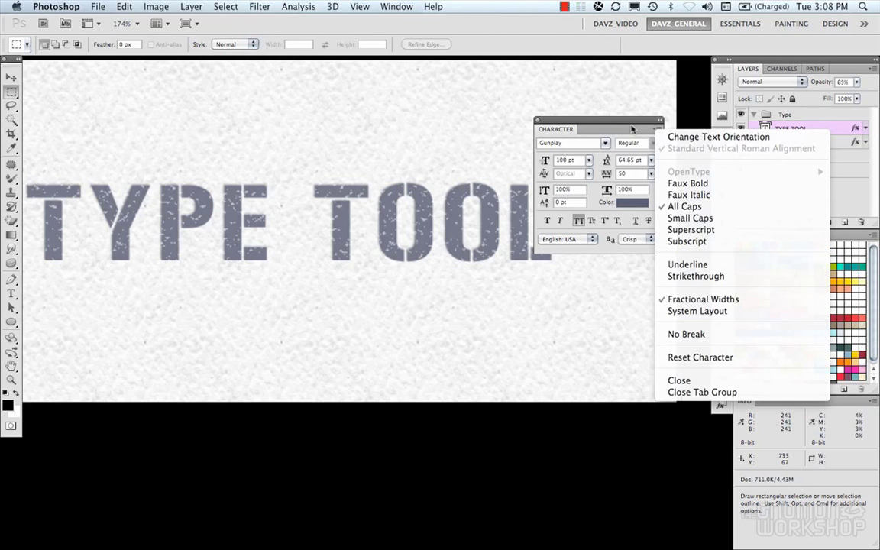
click(631, 128)
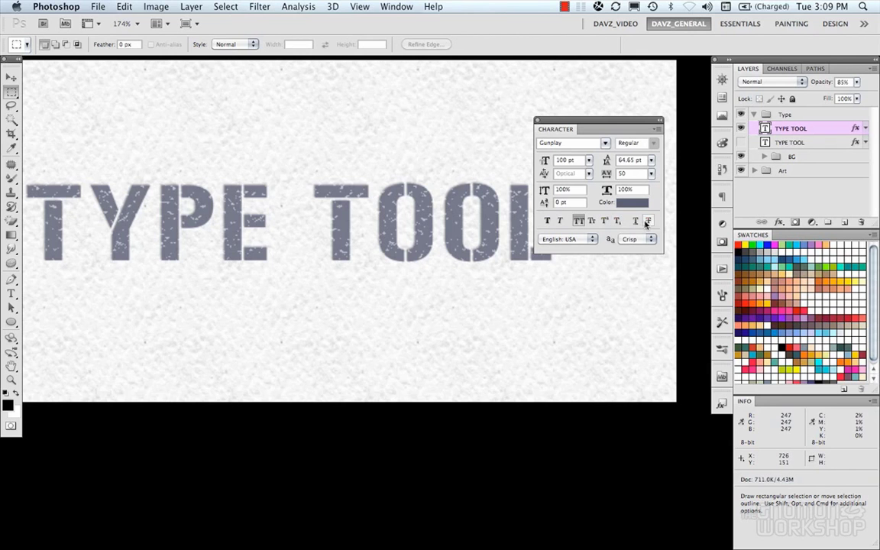
click(546, 222)
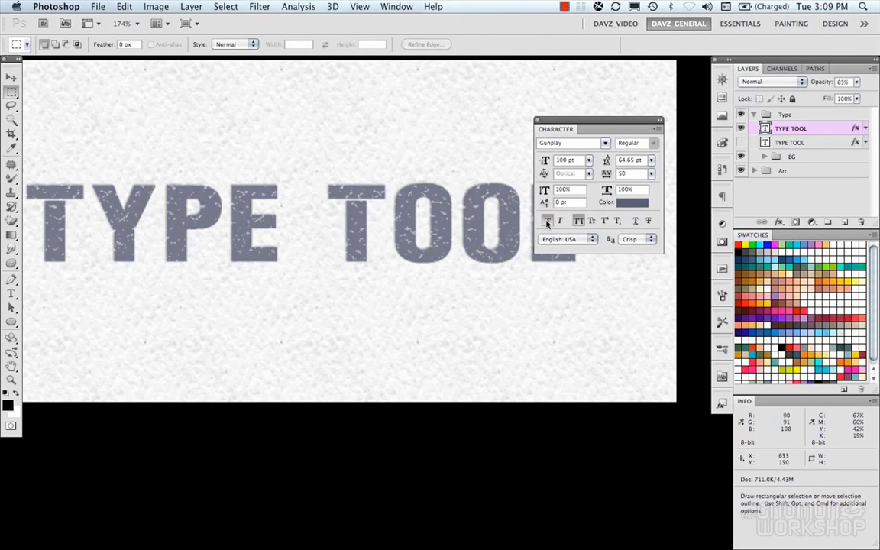
click(546, 221)
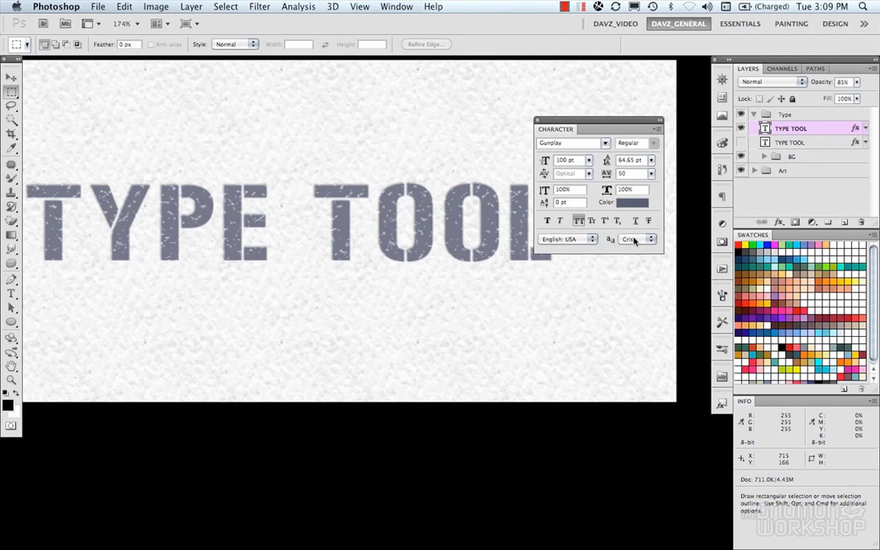
click(589, 239)
click(588, 239)
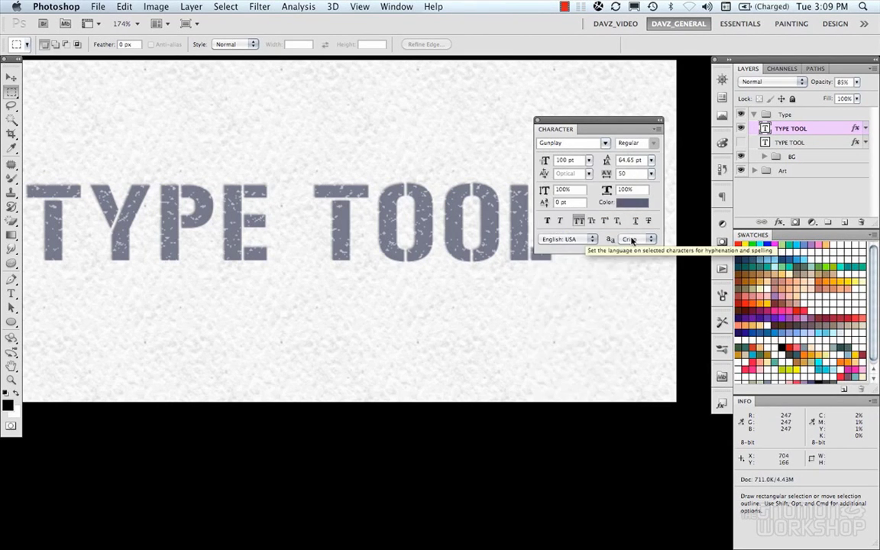
click(632, 239)
click(633, 240)
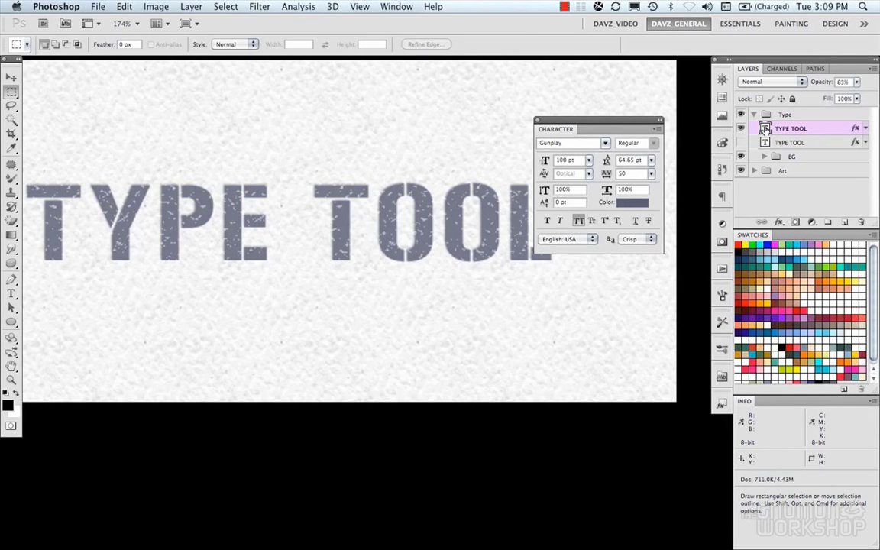
Step: Break the text into two lines, TYPE over TOOL, and move it up and right
double_click(764, 128)
click(311, 229)
key(Return)
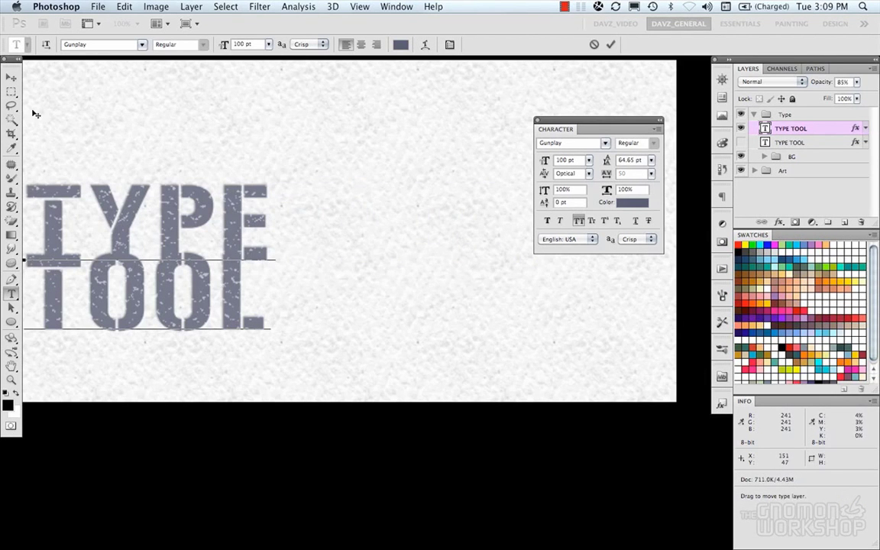
click(12, 91)
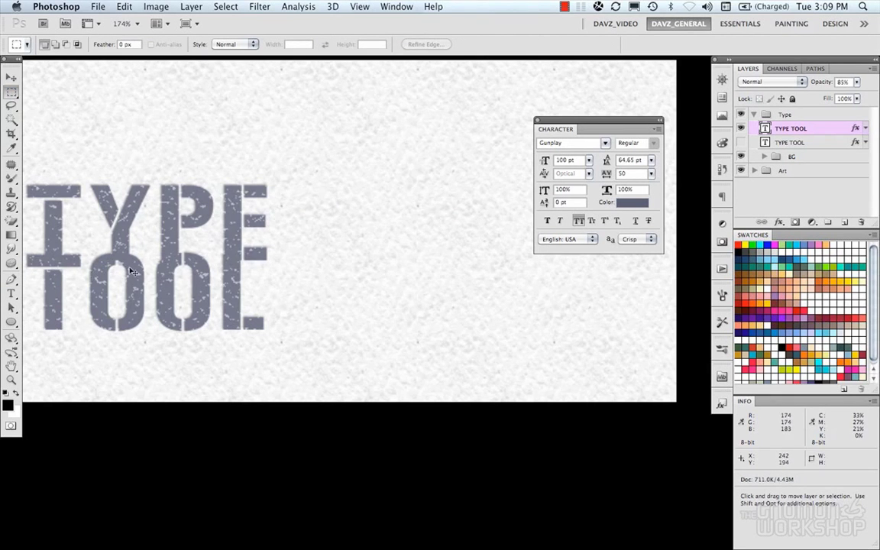
drag(131, 271, 244, 241)
scroll(245, 238, up, 1)
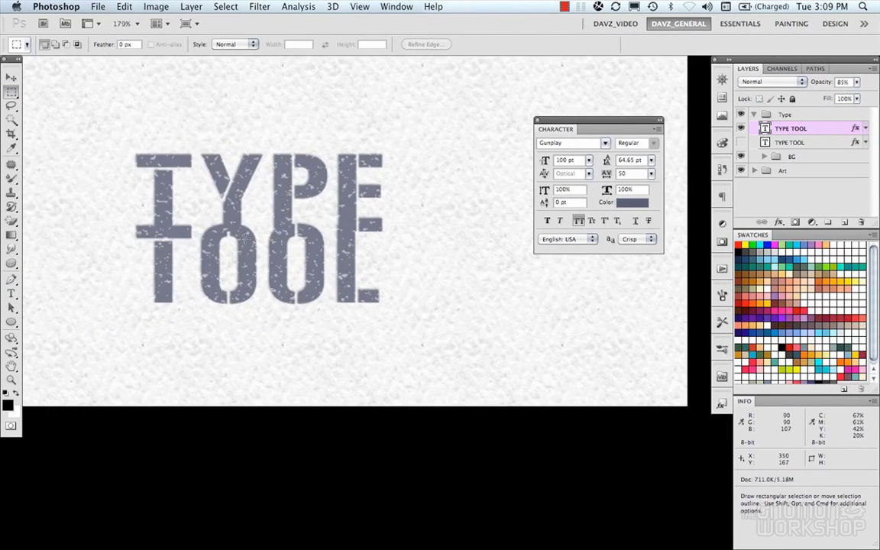
scroll(245, 239, up, 2)
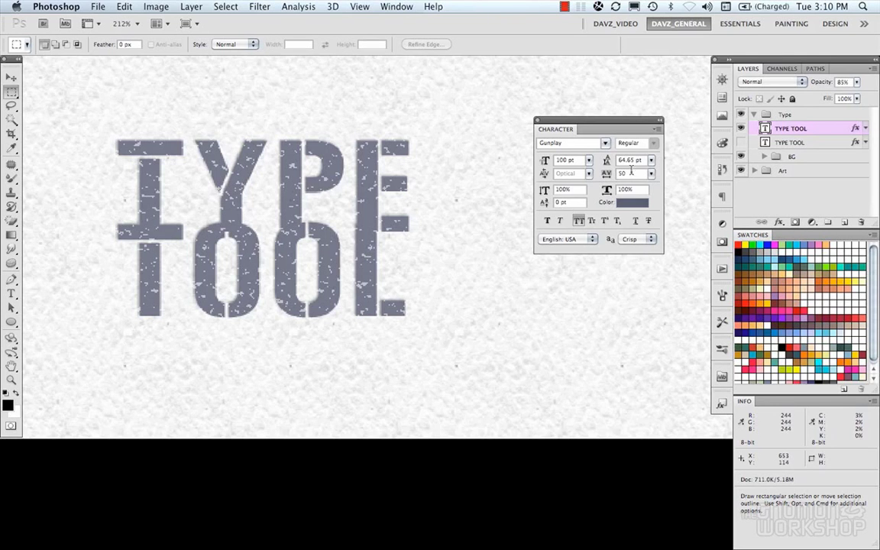
Step: Try leading values of 10, 11, 14 and 72 pt, then scrub it to 83 pt
click(651, 161)
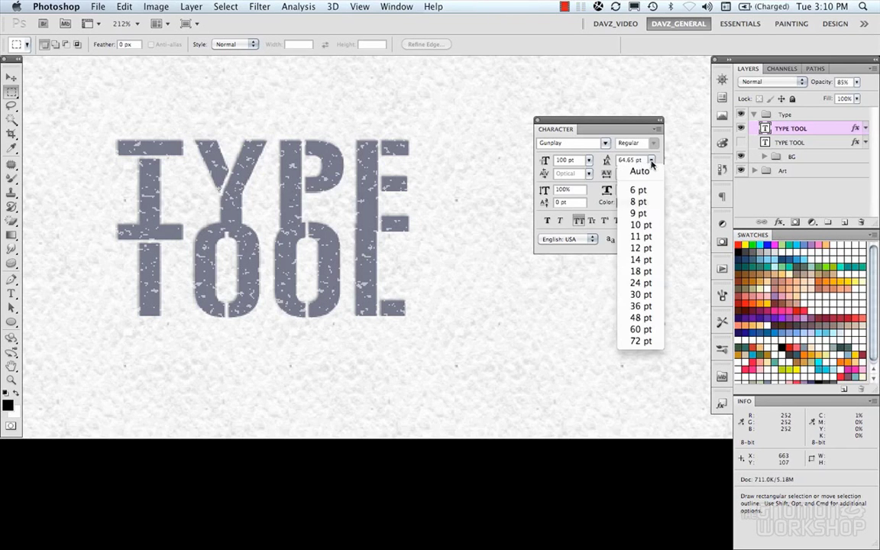
click(640, 226)
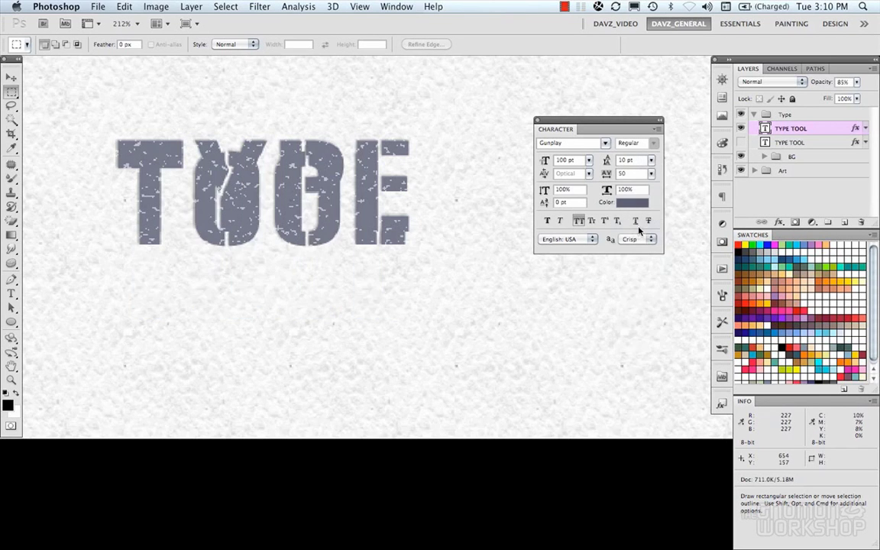
click(652, 162)
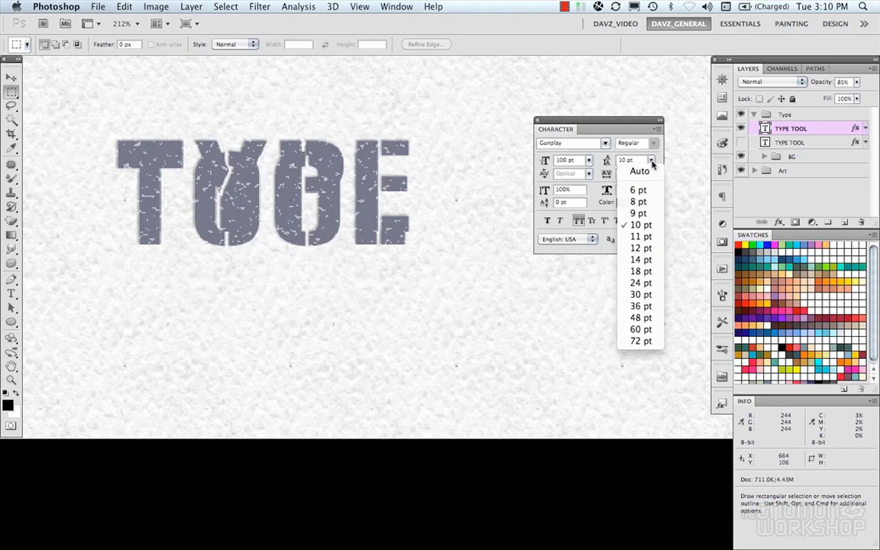
click(641, 237)
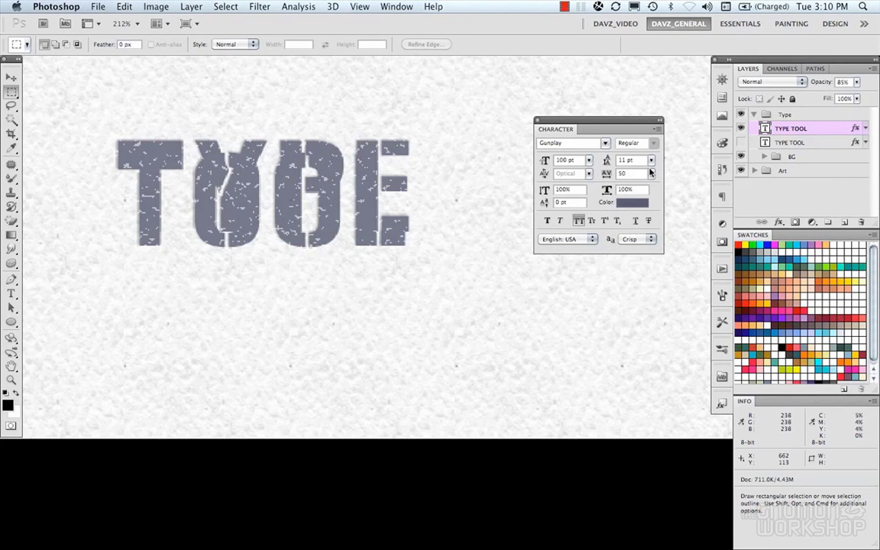
click(650, 161)
click(641, 234)
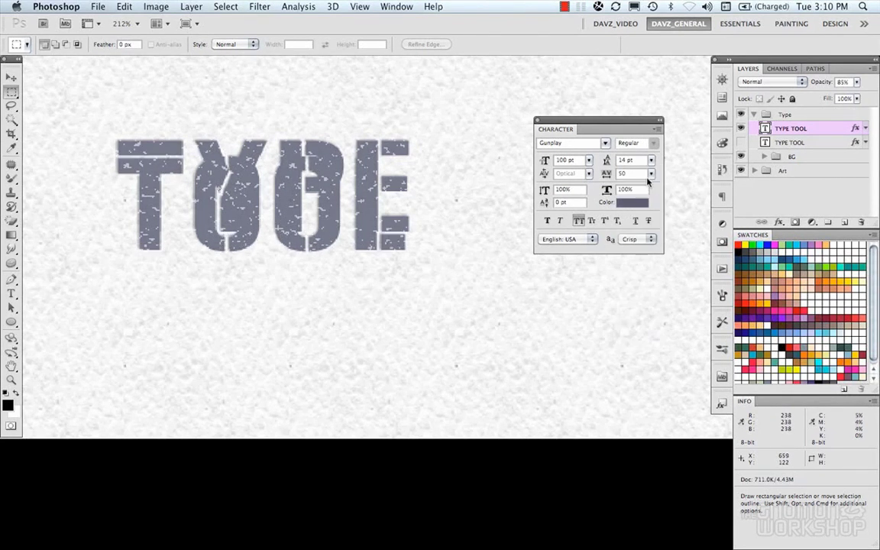
click(650, 161)
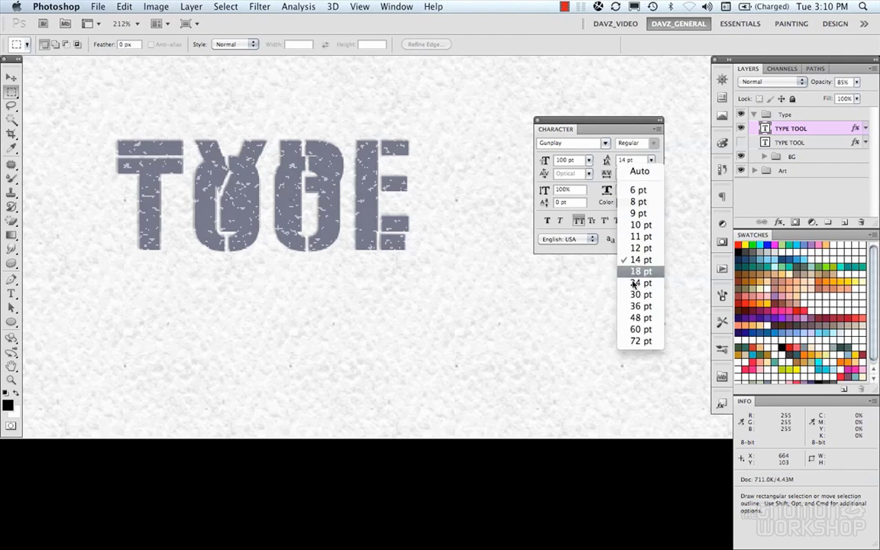
click(638, 340)
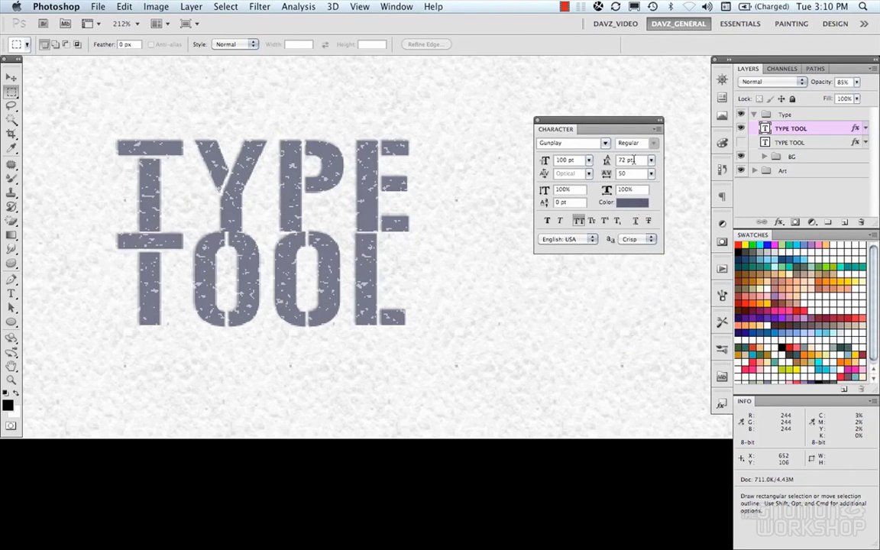
click(605, 163)
mouse_move(605, 163)
mouse_down()
mouse_move(635, 164)
mouse_move(604, 163)
mouse_up()
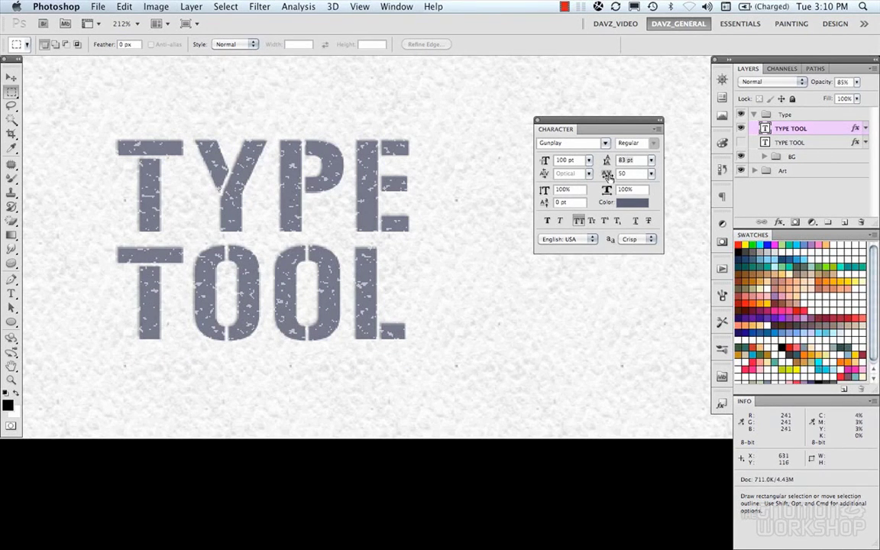
Step: Scrub the tracking value from 50 up to 190 to spread the letters wide
mouse_move(608, 177)
mouse_down()
mouse_move(617, 176)
mouse_move(605, 175)
mouse_up()
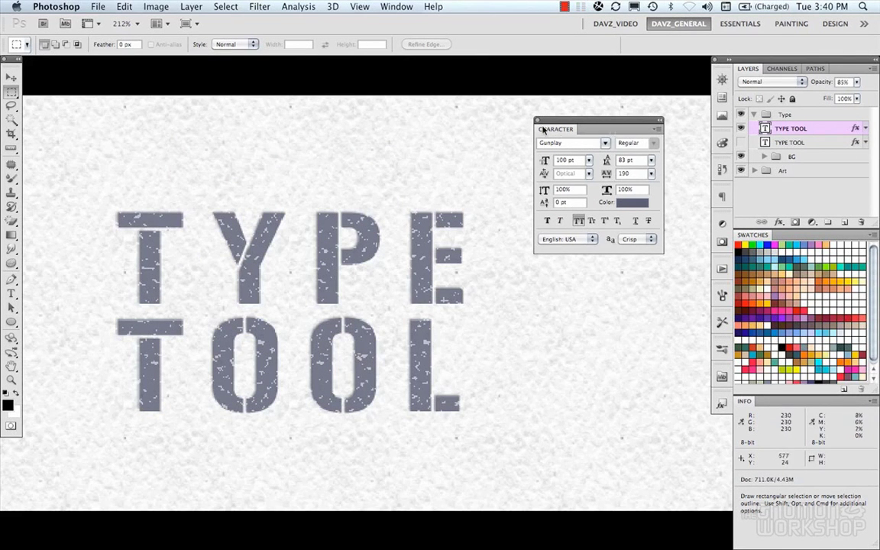
Step: Open the Paragraph panel from the Window menu and dock it above the Character panel
click(399, 6)
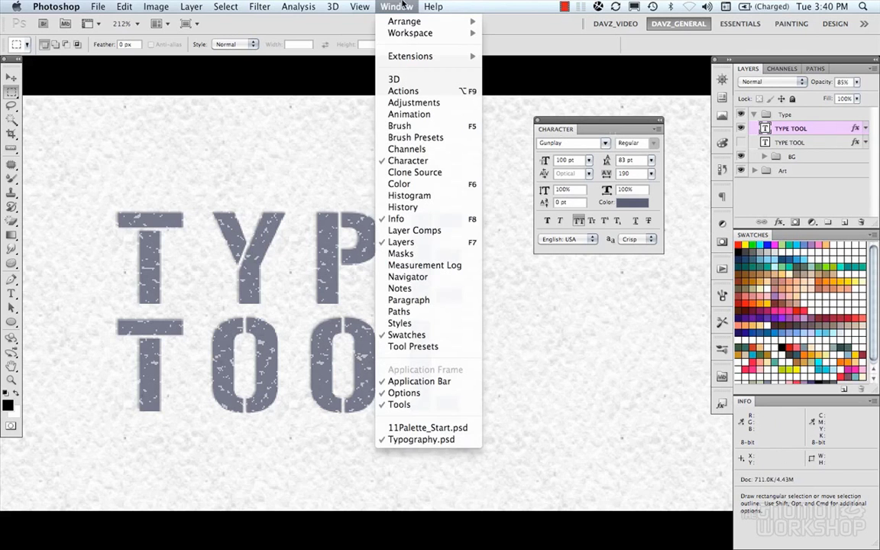
click(405, 299)
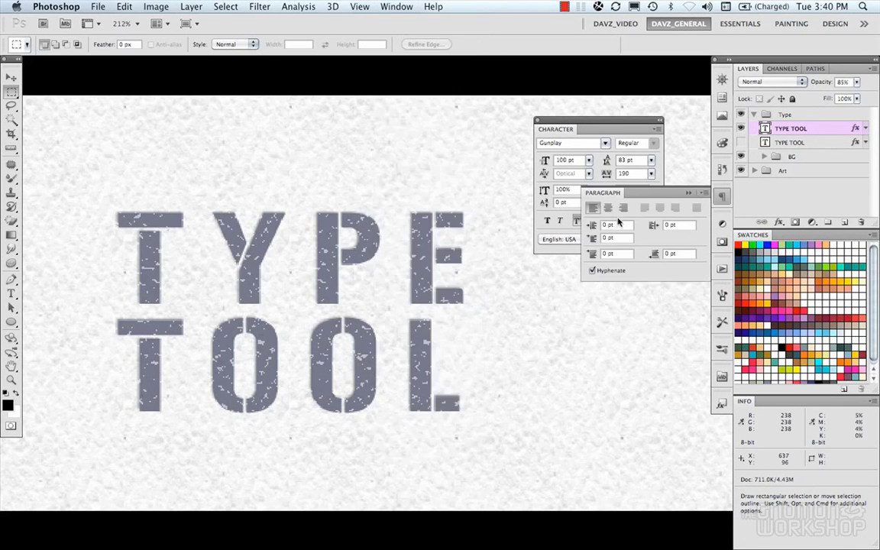
drag(611, 193, 599, 130)
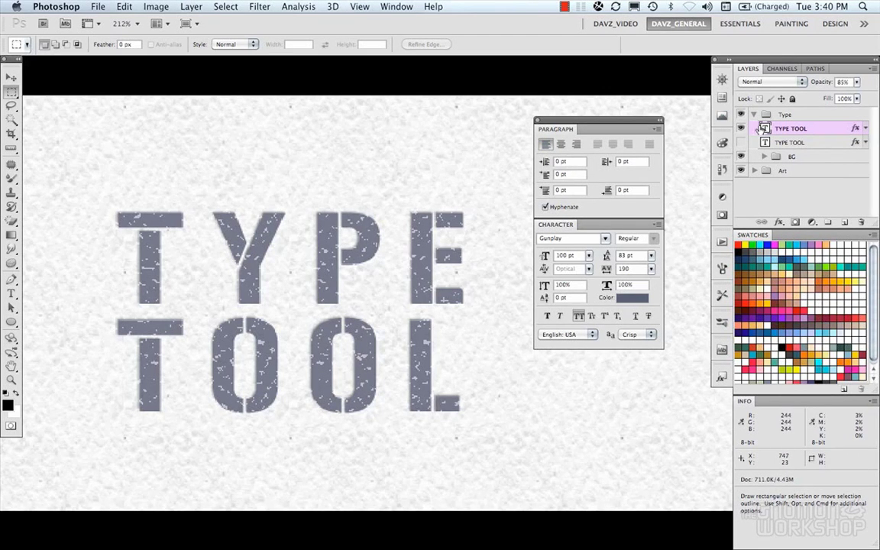
Step: Select the TOOL line and colour it dark blue
double_click(763, 129)
click(465, 318)
double_click(248, 352)
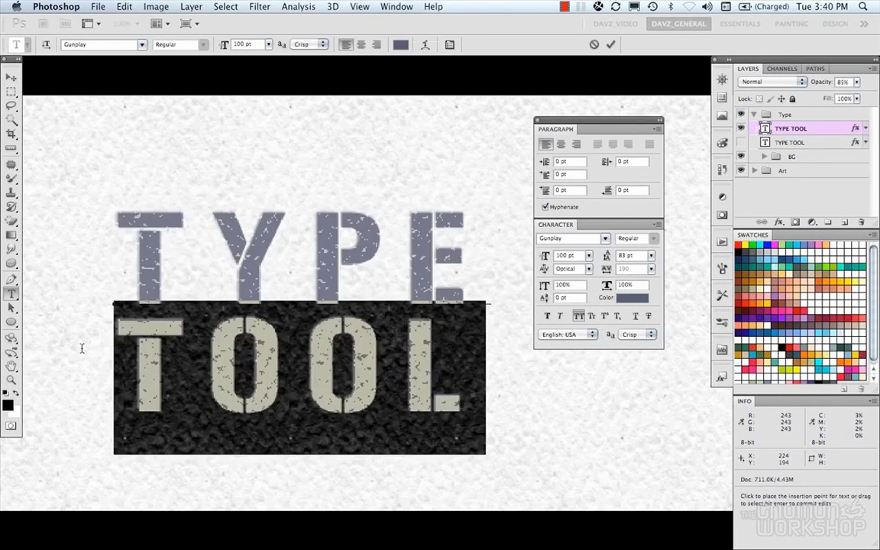
click(631, 297)
mouse_move(573, 185)
mouse_down()
mouse_move(574, 130)
mouse_move(612, 147)
mouse_move(576, 189)
mouse_up()
click(736, 122)
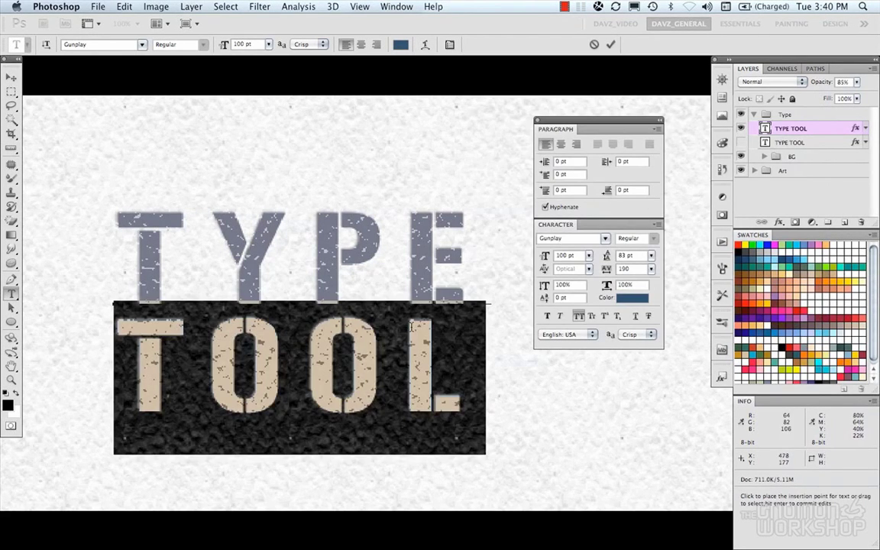
Step: Try right alignment, return the text to left alignment, and select all the text
click(577, 145)
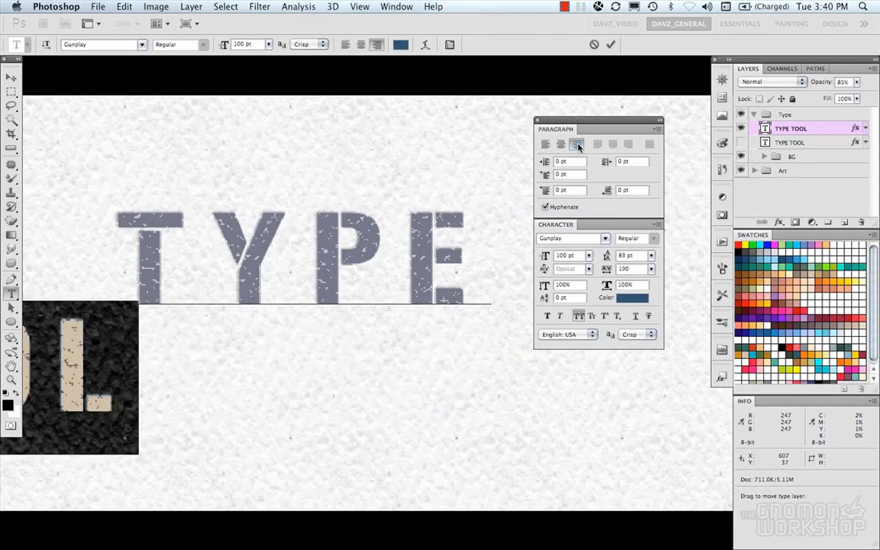
click(544, 143)
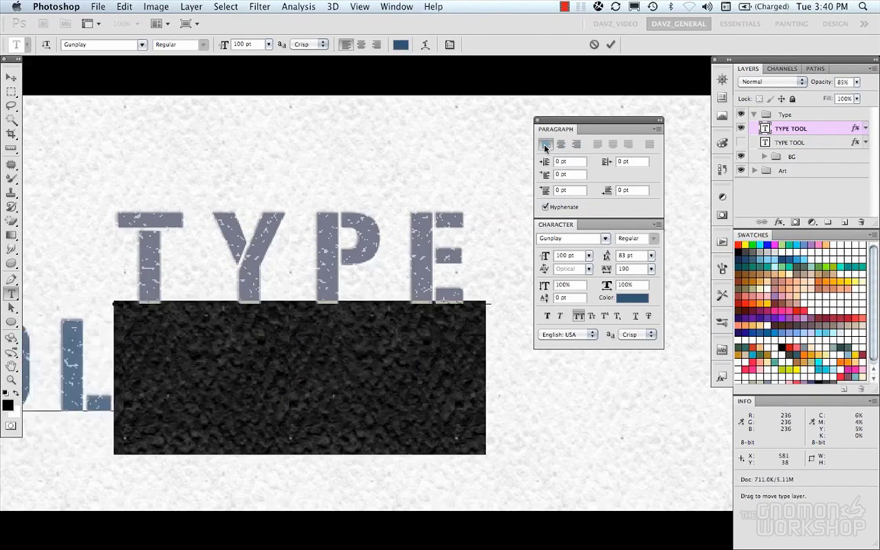
key(super+a)
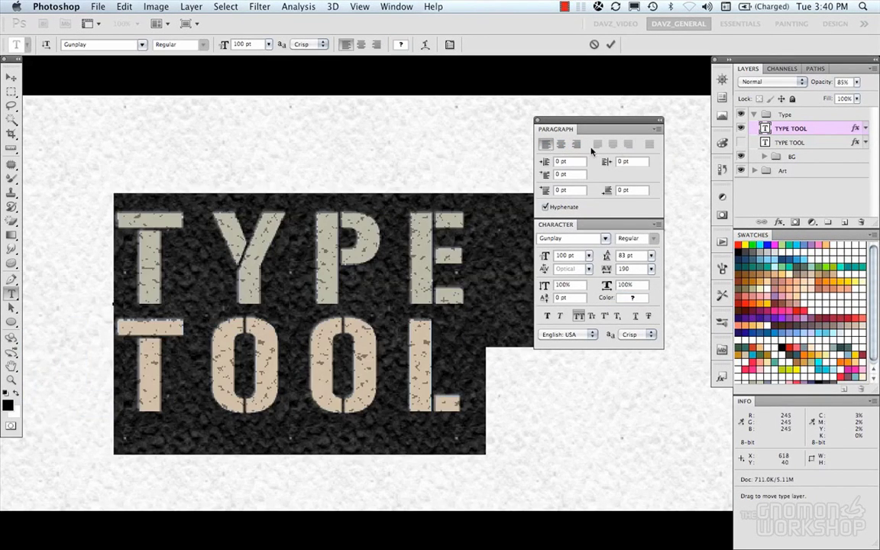
click(657, 130)
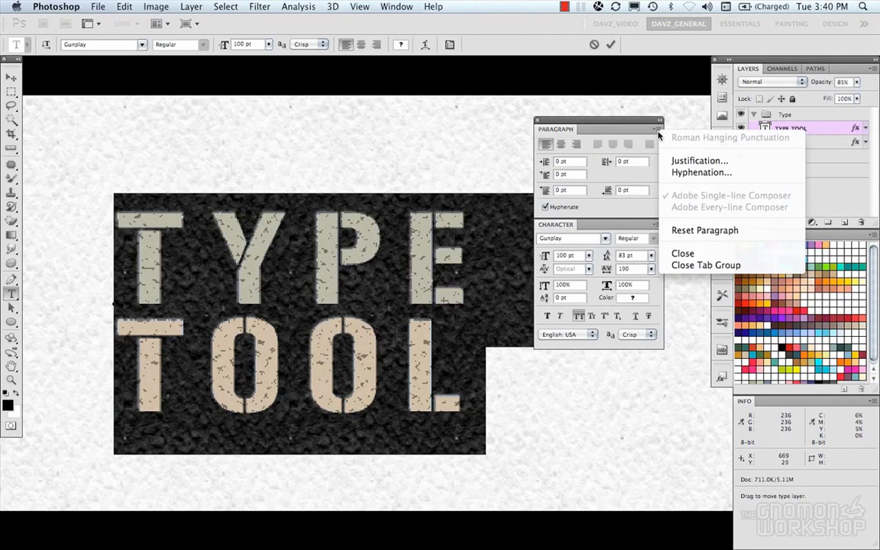
click(617, 128)
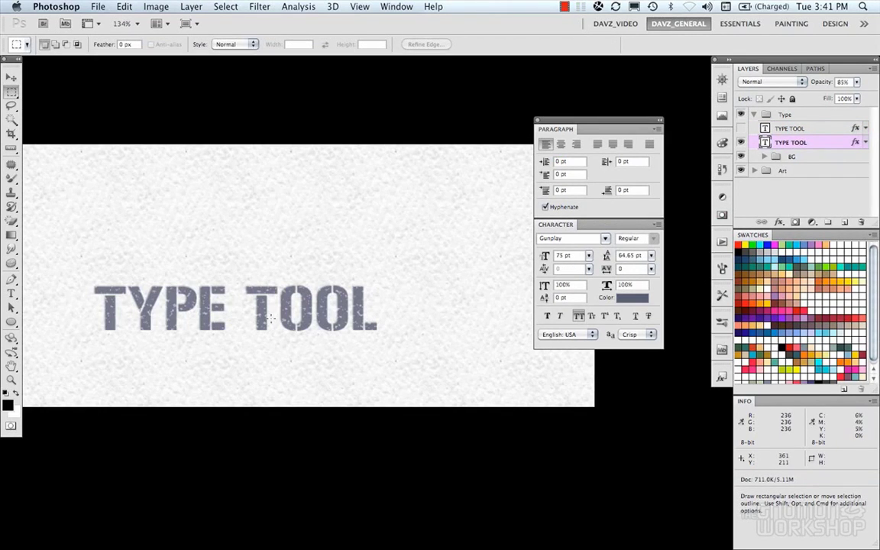
Step: Place the cursor after TYPE TOOL and type the word TYPE, correcting typos
drag(270, 318, 215, 214)
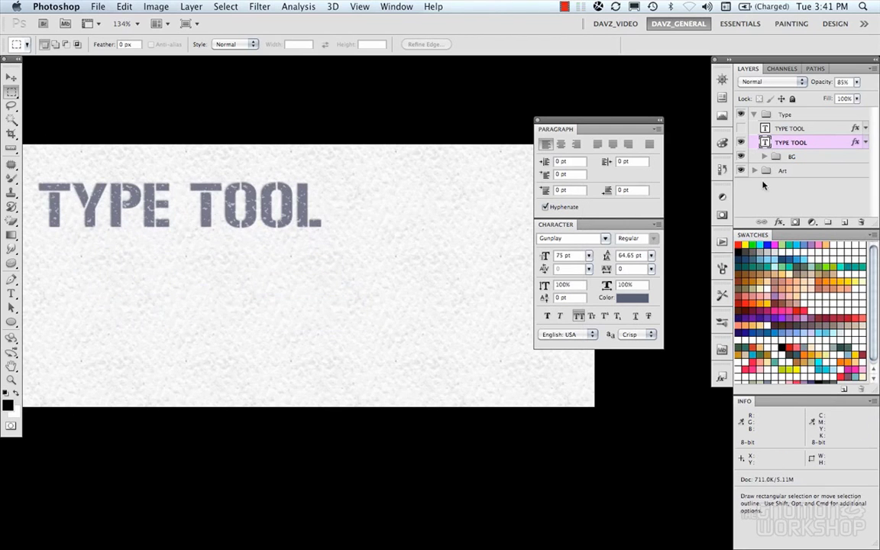
key(t)
triple_click(309, 275)
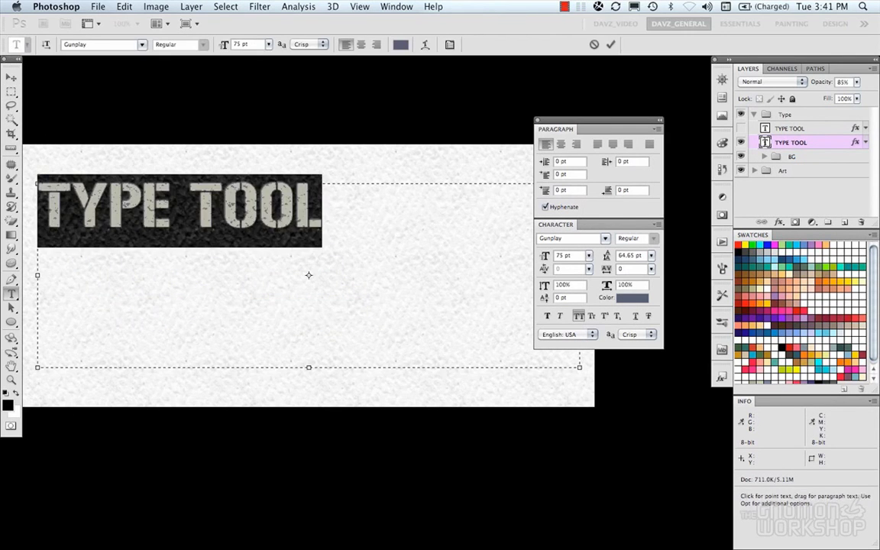
click(356, 214)
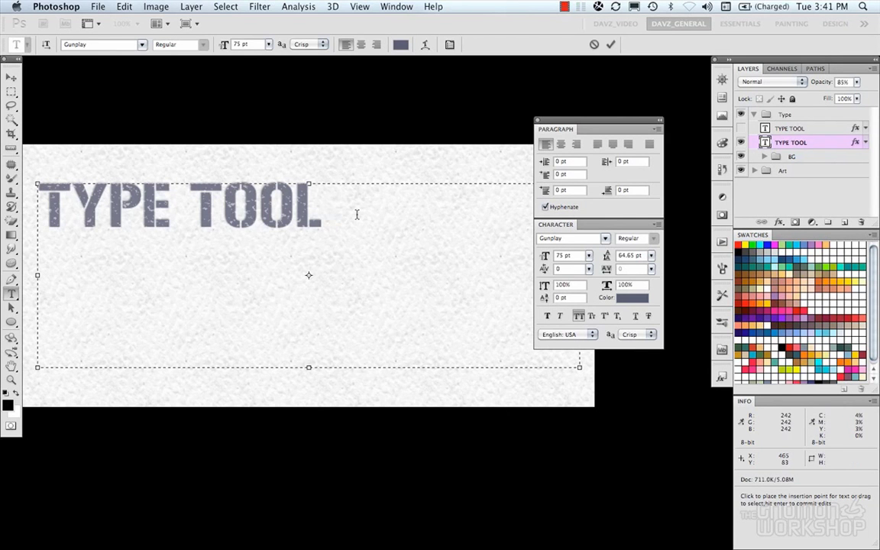
text(TYPIN)
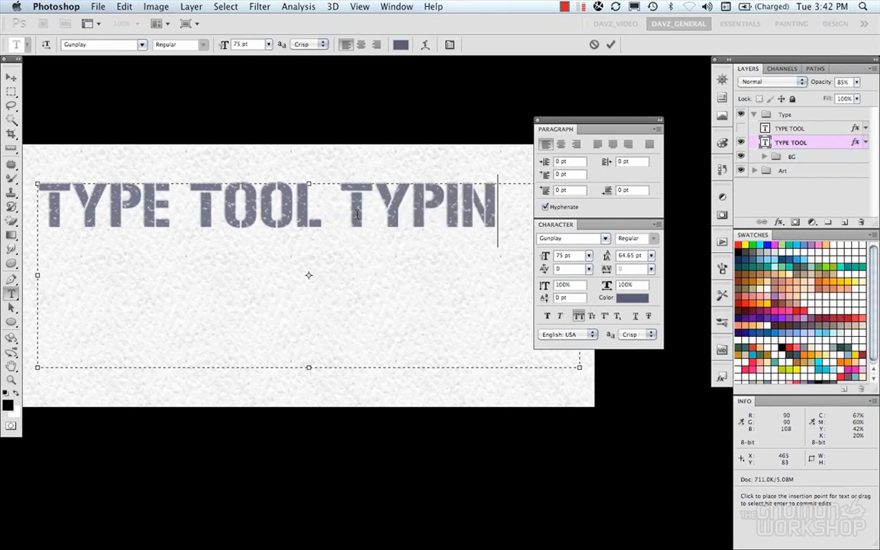
key(BackSpace)
key(BackSpace)
text(EE)
key(Left)
key(Delete)
Step: Add 'IN SOME STUFF' and filler letters DSAF, then select all the text
text(IN SOME STUFF)
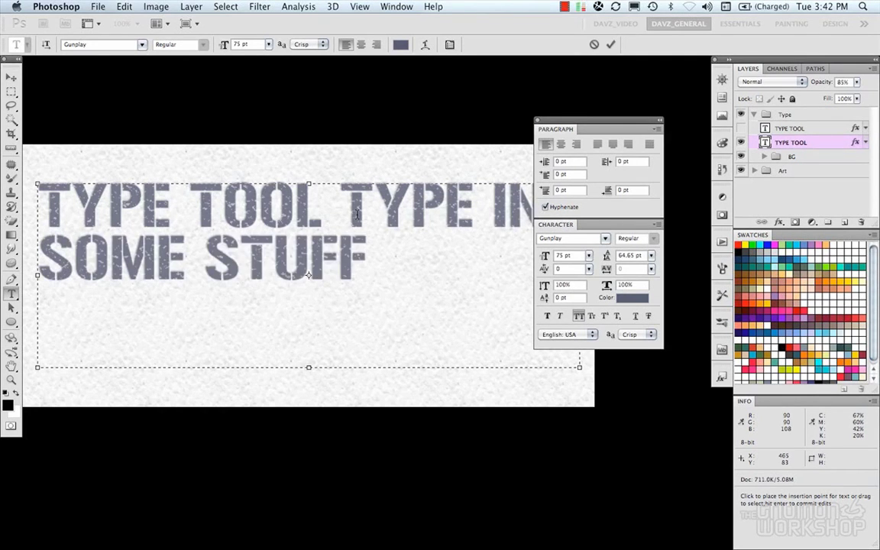
text( AND)
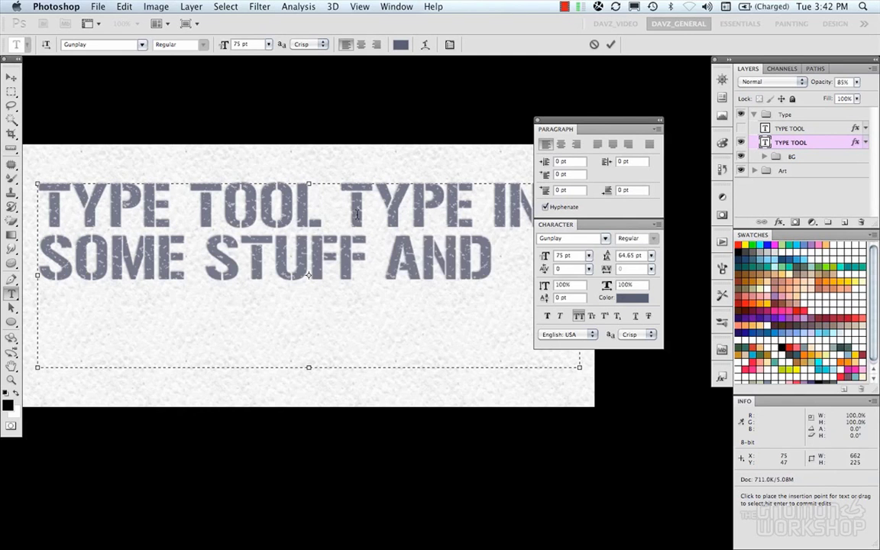
key(BackSpace)
key(BackSpace)
key(BackSpace)
key(BackSpace)
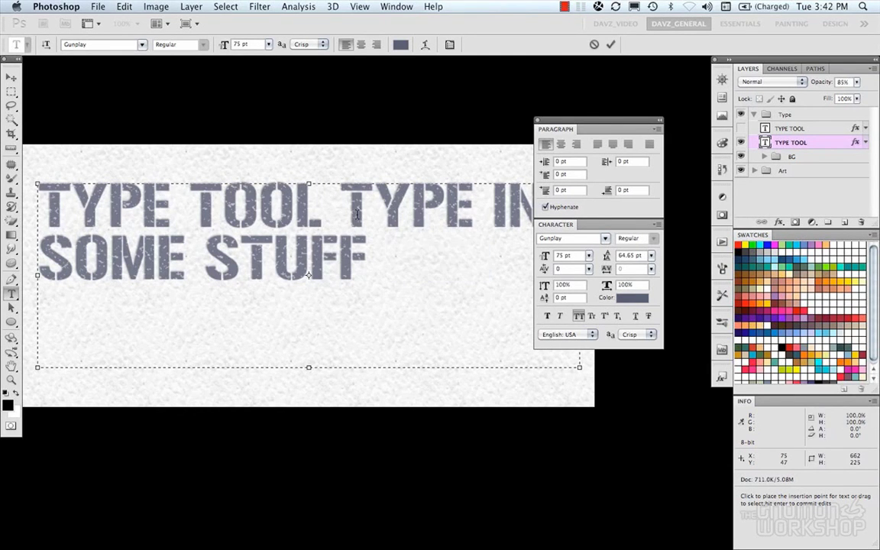
text(DSAFSF)
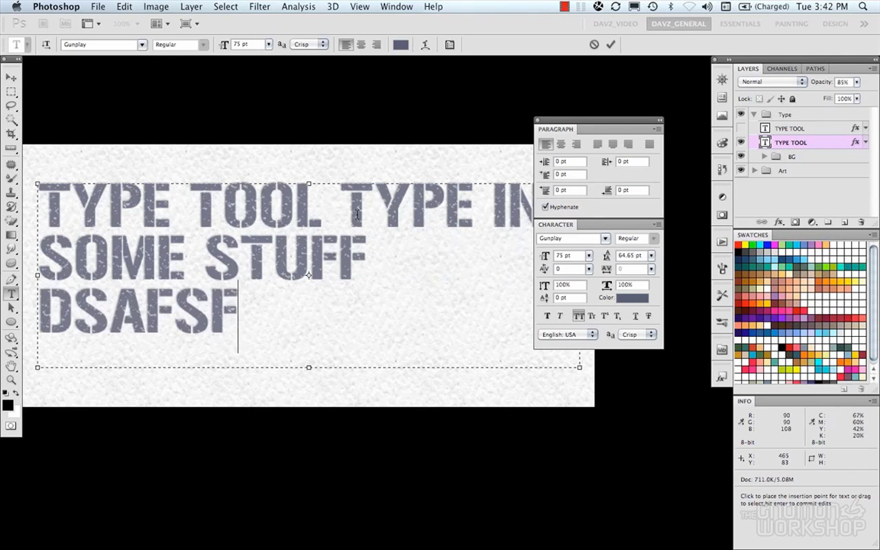
key(BackSpace)
key(BackSpace)
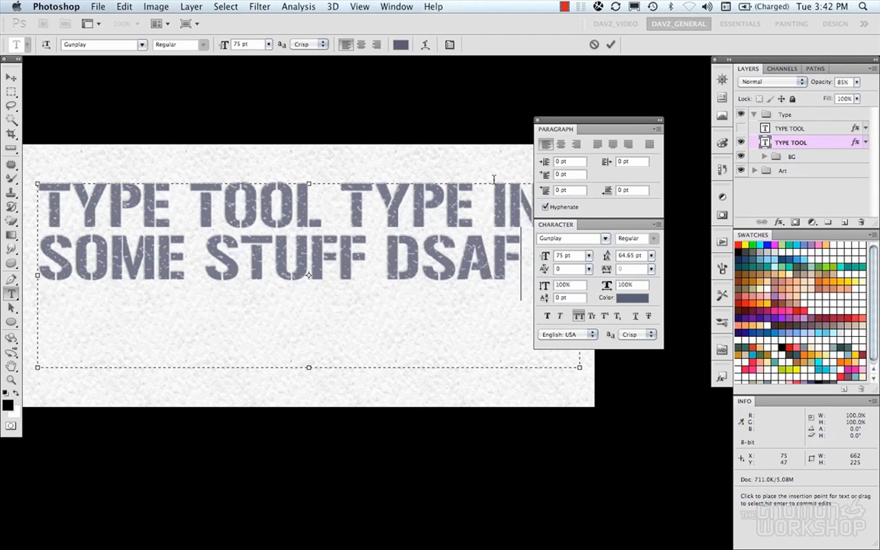
drag(585, 122, 623, 71)
key(ctrl+a)
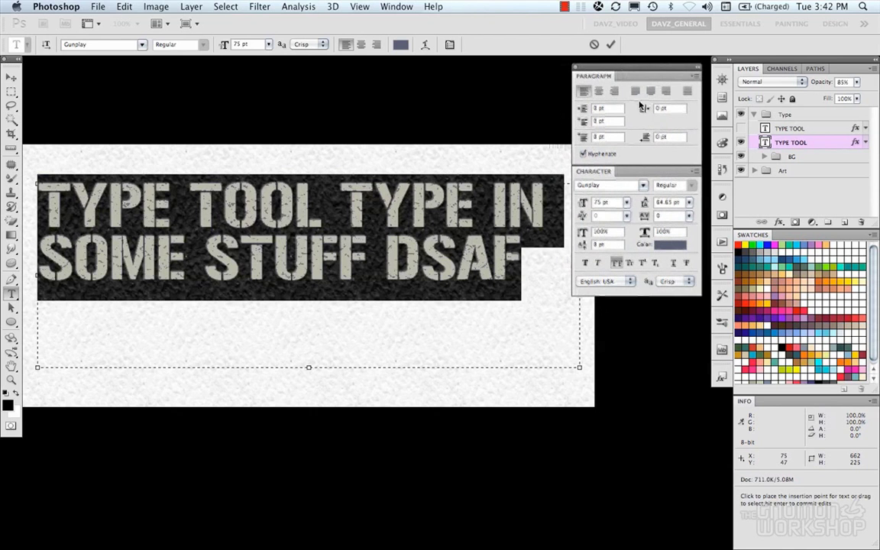
Step: Try the justify options, settle on Justify Last Left, and commit the paragraph
click(637, 93)
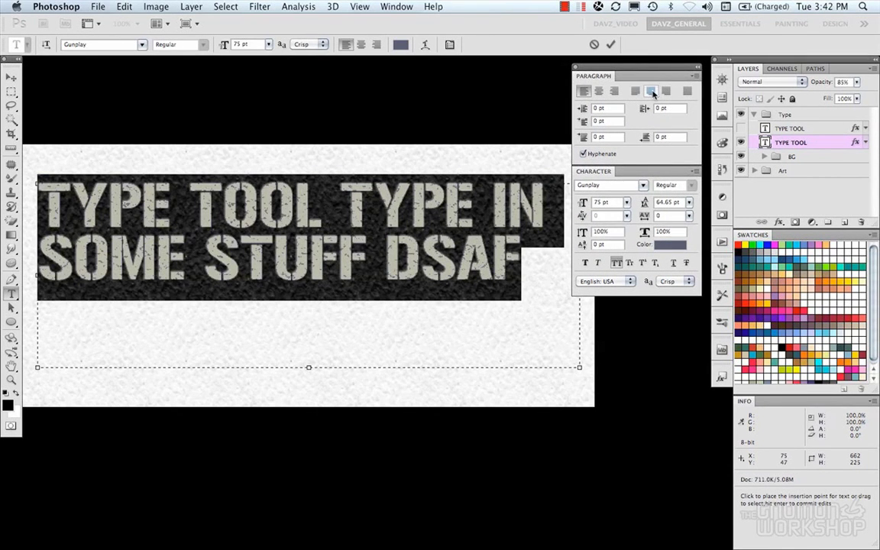
click(639, 92)
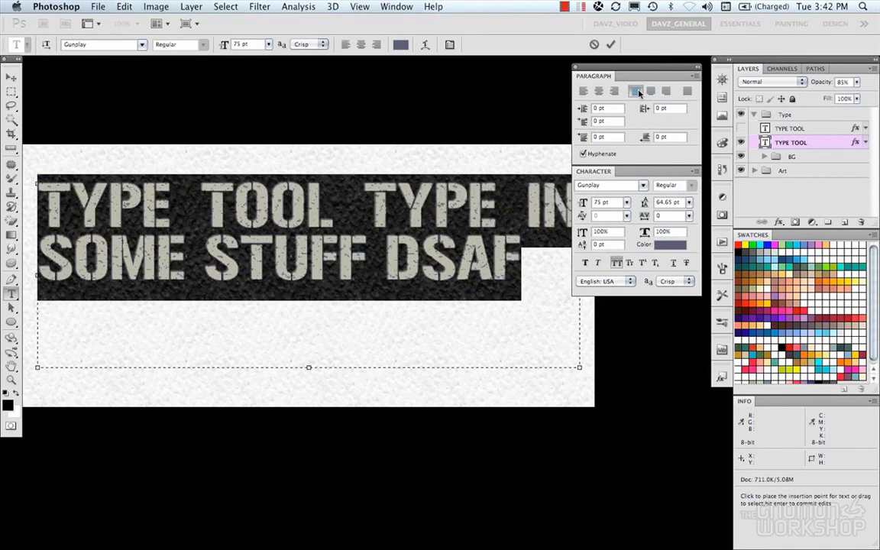
click(689, 92)
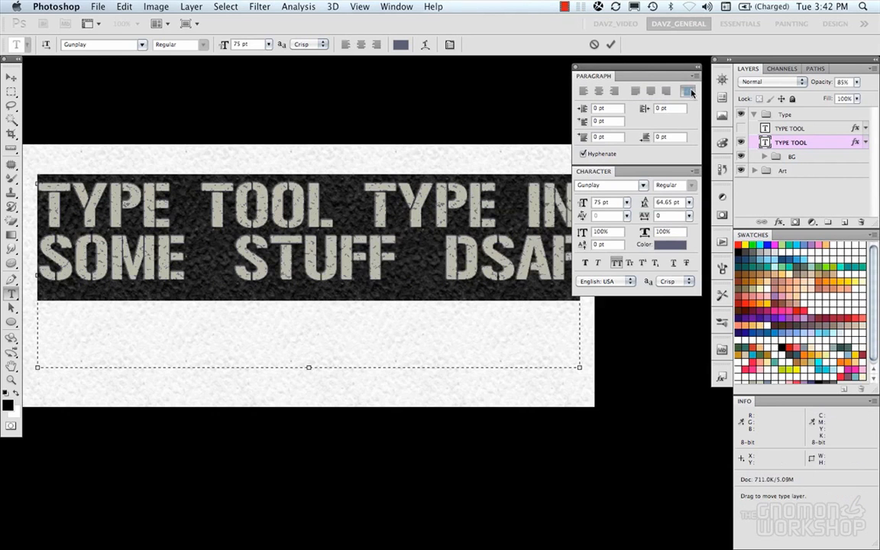
click(636, 91)
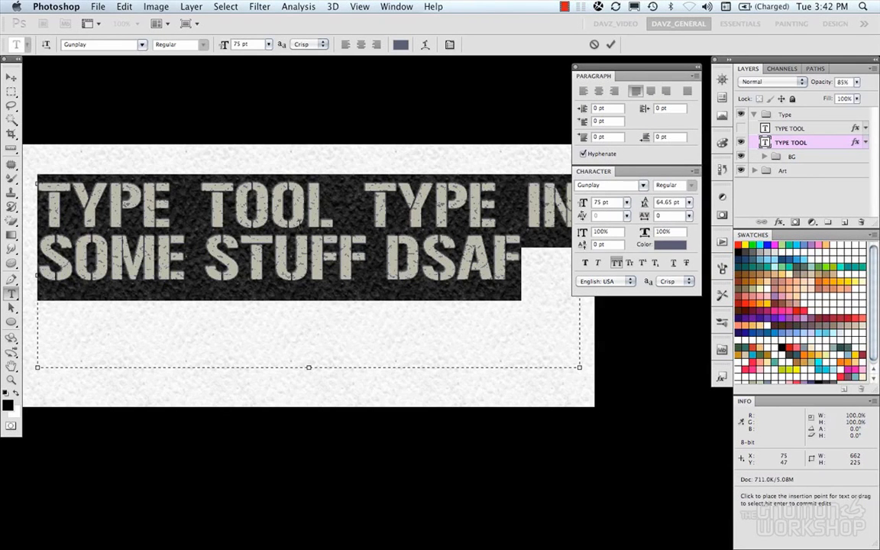
click(12, 90)
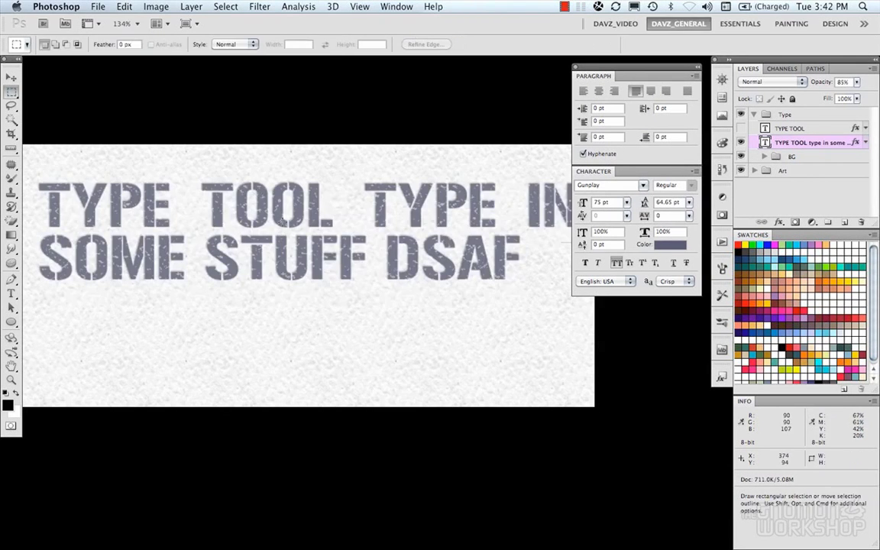